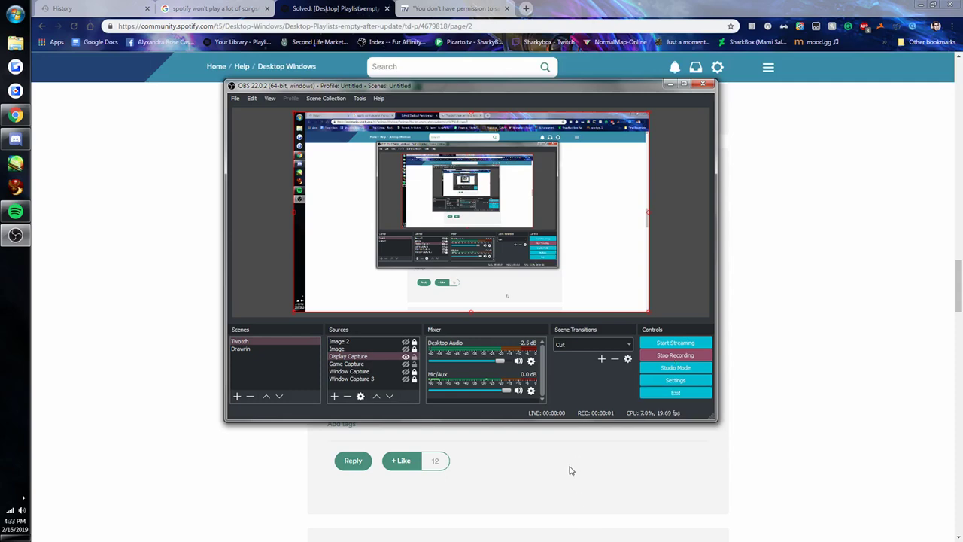
# Copy the example hosts entry "0.0.0.0 spclient.wg.spotify.com" from the solution in the forum post.
pyautogui.click(670, 83)
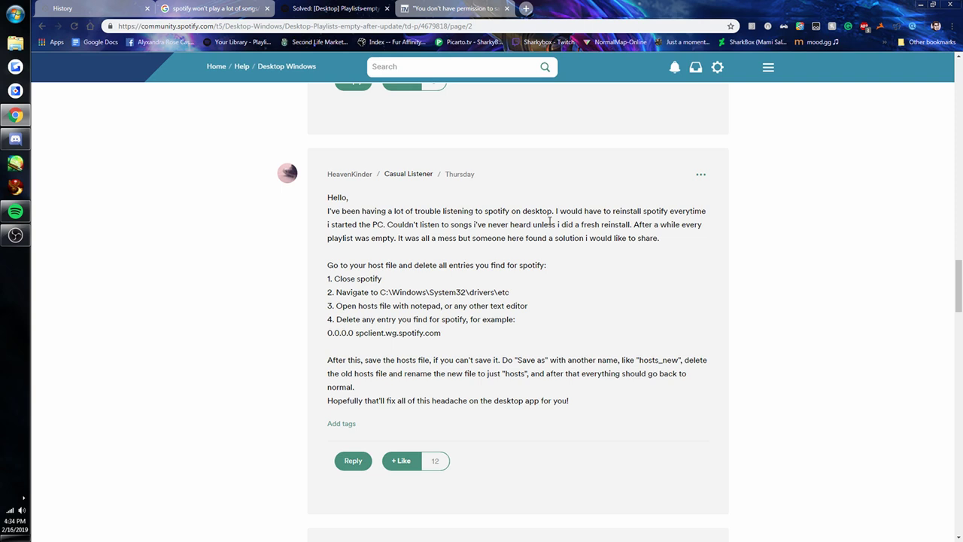
pyautogui.moveTo(322, 177); pyautogui.dragTo(576, 414)
pyautogui.click(484, 365)
pyautogui.moveTo(441, 333); pyautogui.dragTo(321, 340)
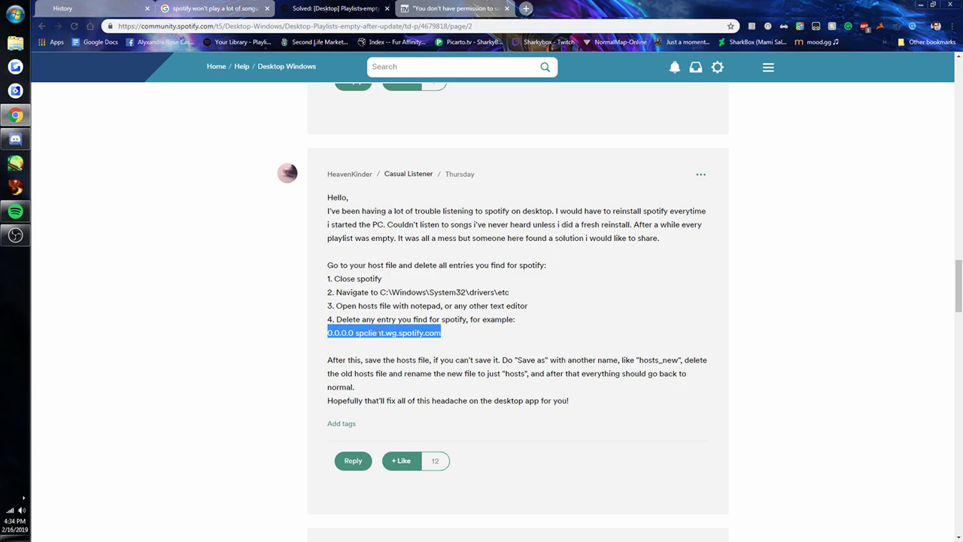
pyautogui.rightClick(374, 337)
pyautogui.click(413, 340)
pyautogui.click(380, 348)
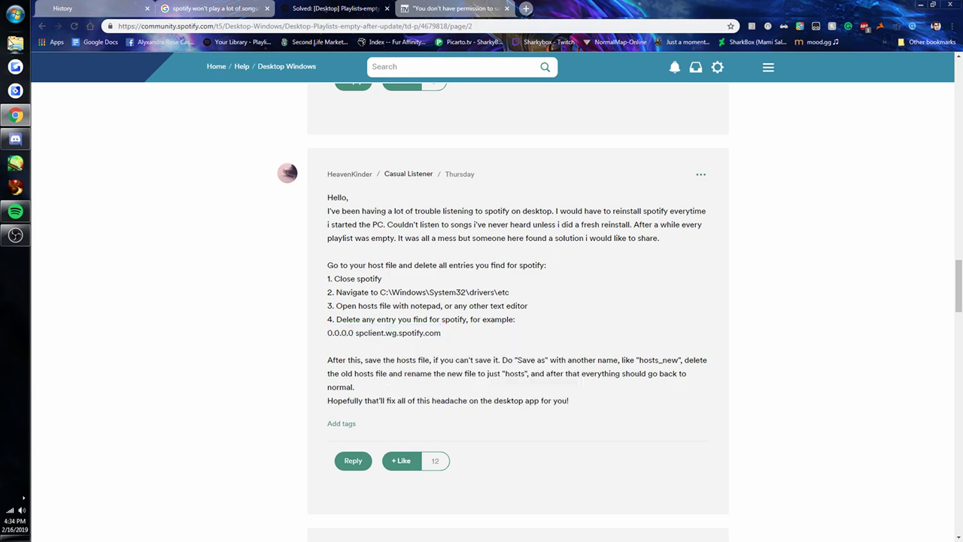
# Switch to a new Windows Explorer window and open the Windows folder on Local Disk (C:).
pyautogui.click(11, 43)
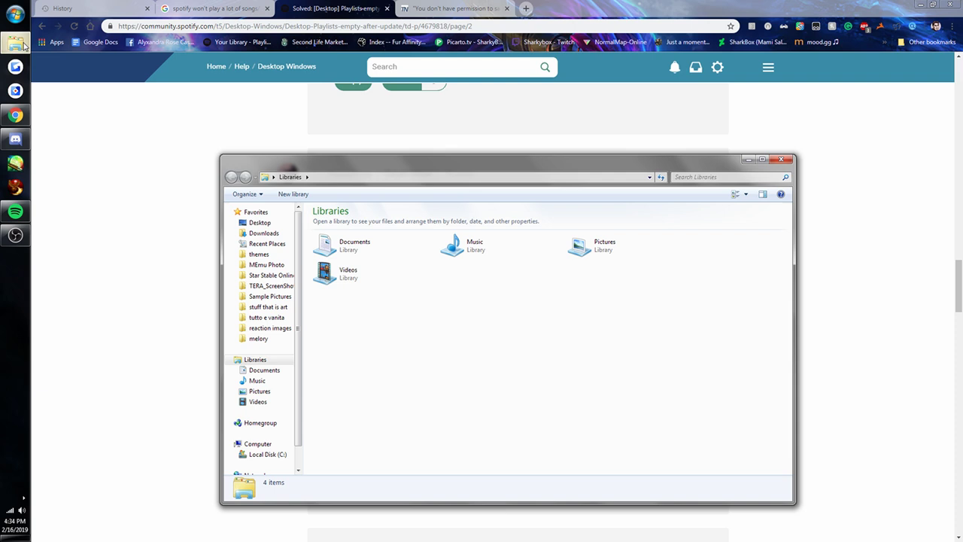
pyautogui.moveTo(301, 157); pyautogui.dragTo(298, 134)
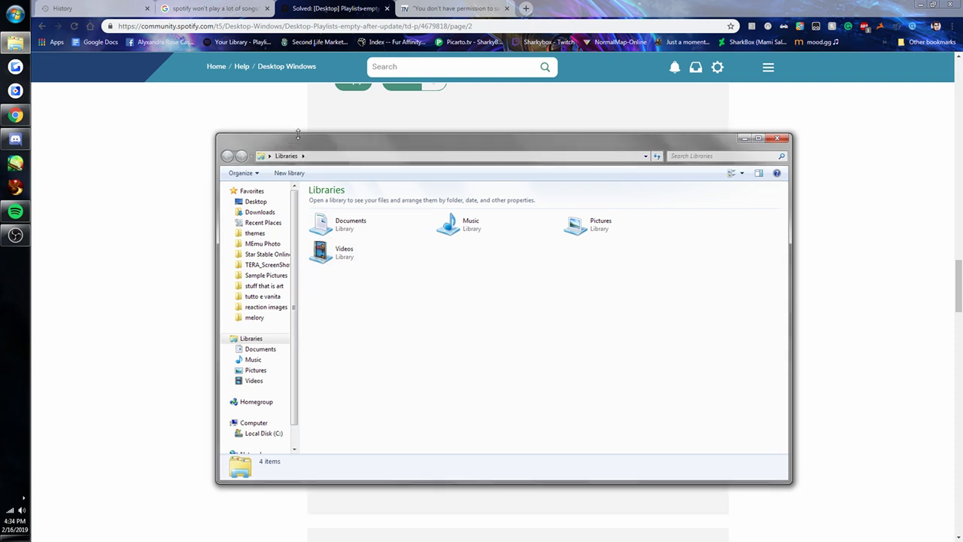
pyautogui.click(267, 435)
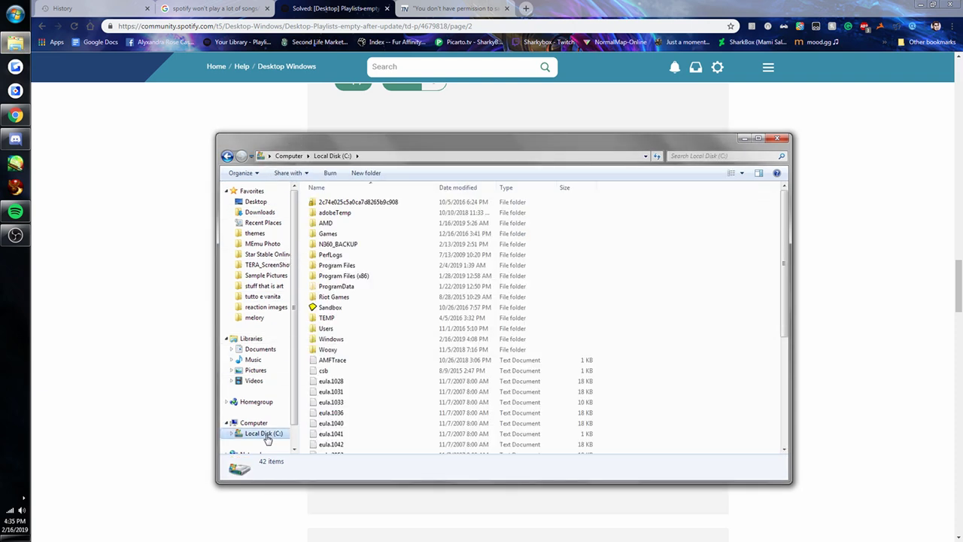
pyautogui.click(337, 340)
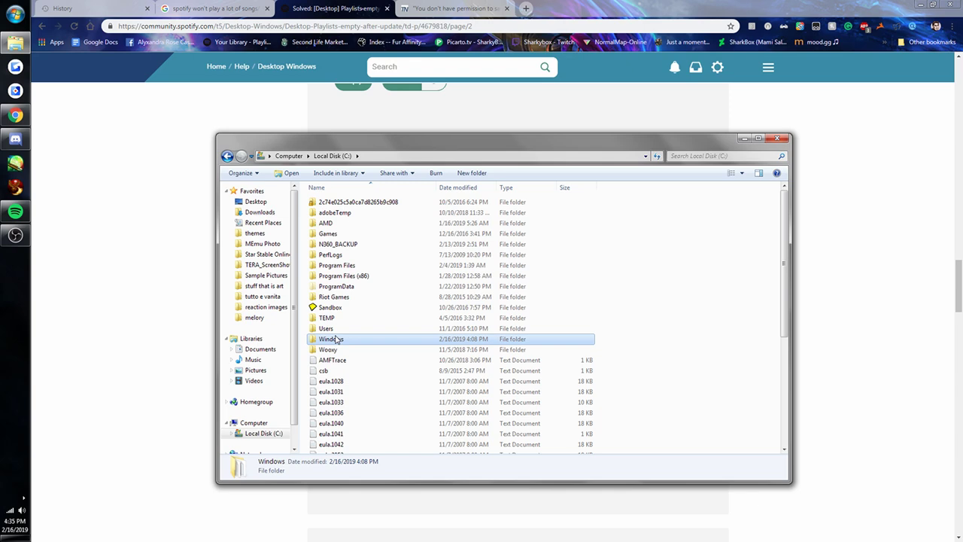
pyautogui.doubleClick(337, 339)
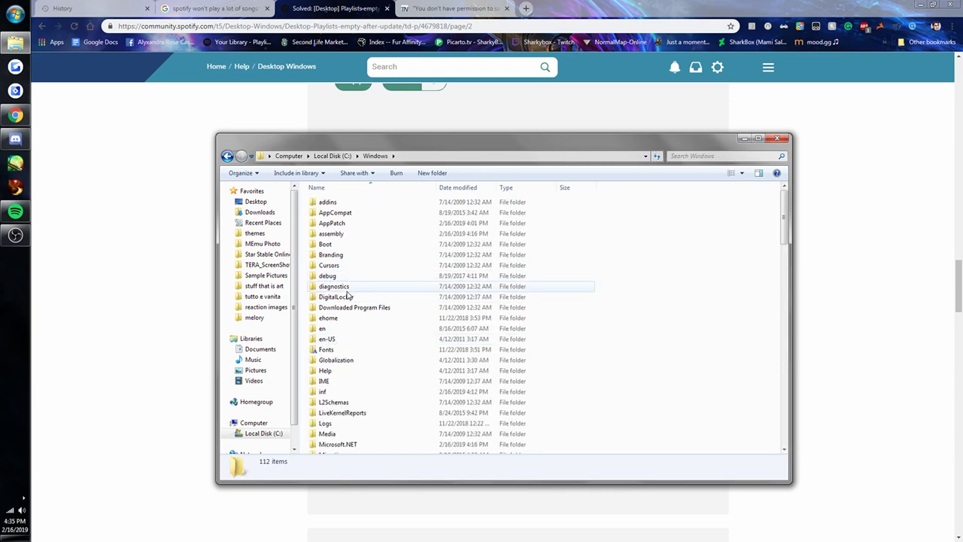
# Open the System32 folder and go into its drivers subfolder.
pyautogui.scroll(-7, 346, 295)
pyautogui.scroll(-2, 348, 296)
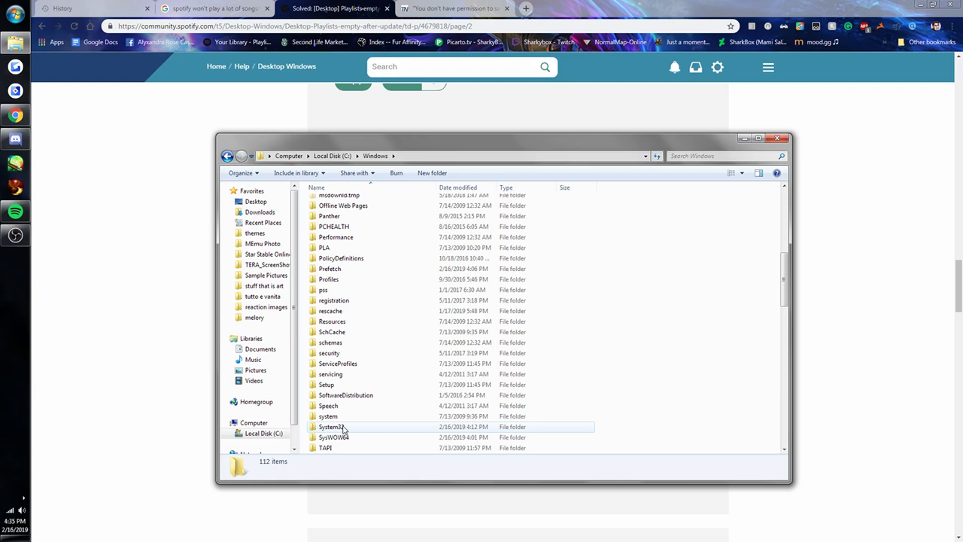
pyautogui.doubleClick(342, 427)
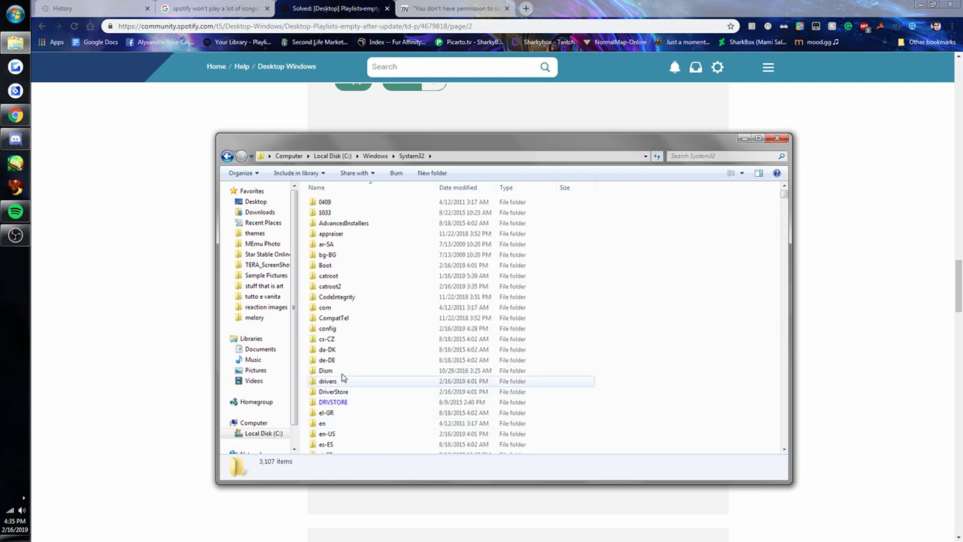
pyautogui.scroll(-1, 373, 346)
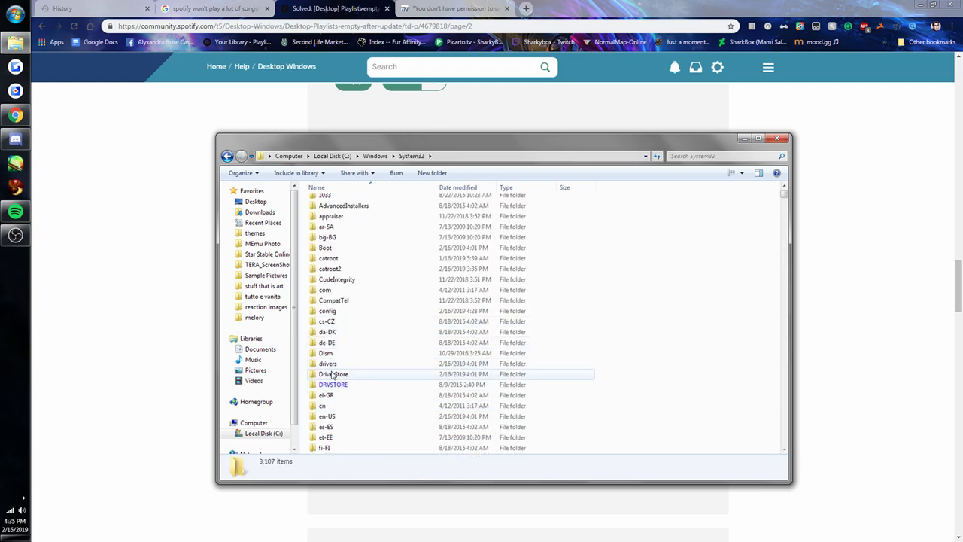
pyautogui.click(331, 365)
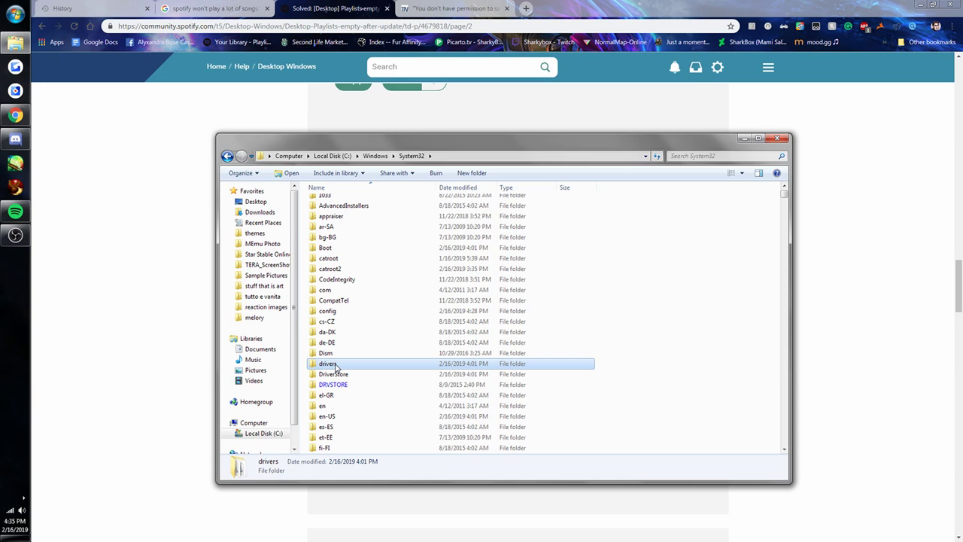
pyautogui.doubleClick(333, 369)
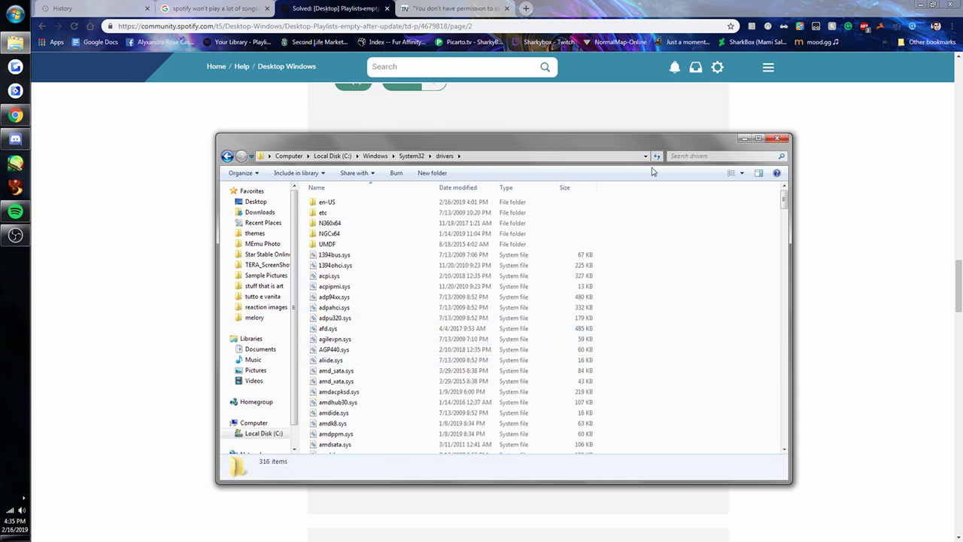
# Search the drivers folder for "hosts" and open the location of the found hosts file.
pyautogui.click(715, 155)
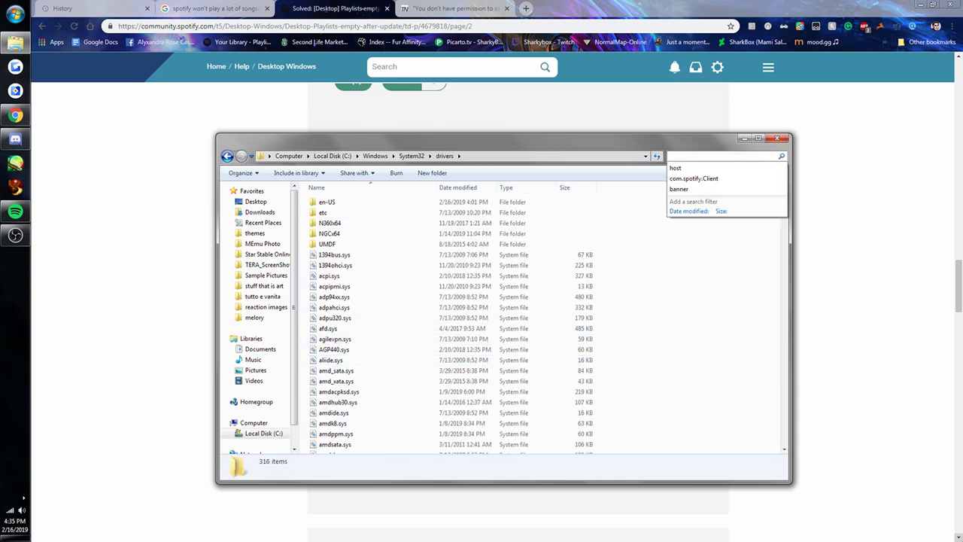
pyautogui.write('hosts')
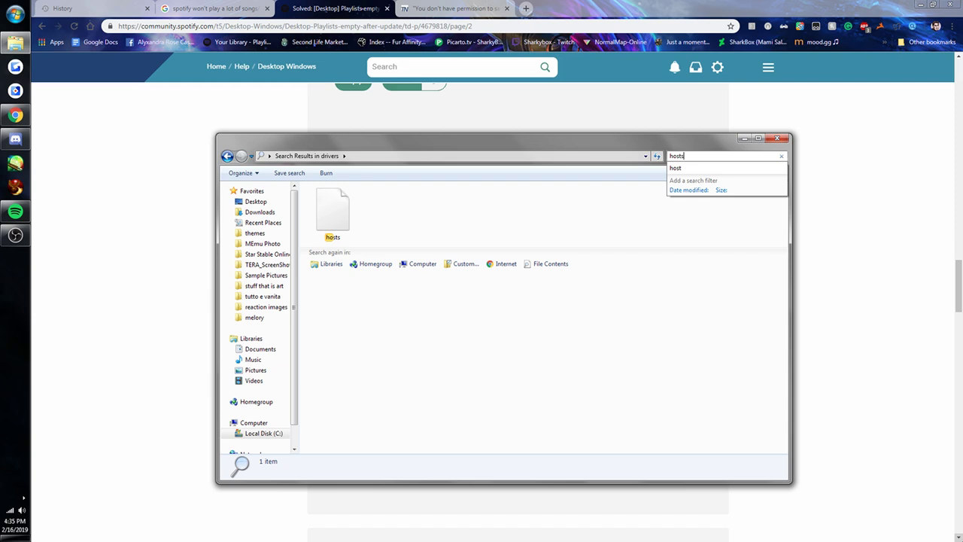
pyautogui.click(334, 204)
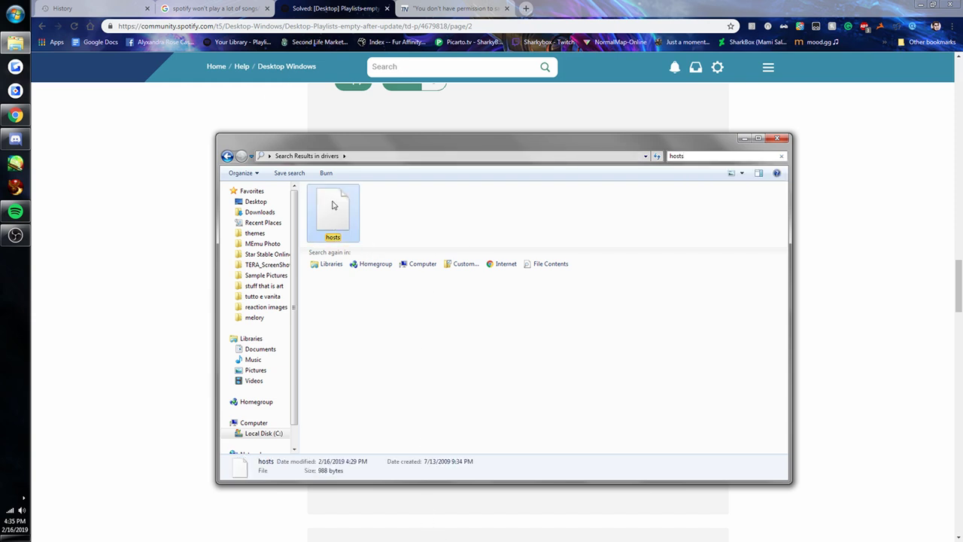
pyautogui.rightClick(332, 203)
pyautogui.click(239, 379)
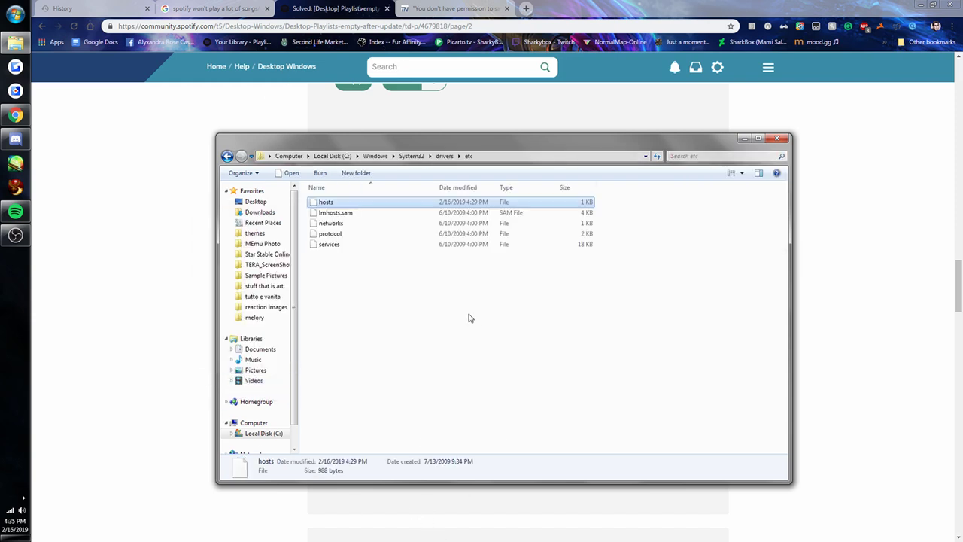
# Open the hosts file, choosing Notepad as the program.
pyautogui.rightClick(328, 208)
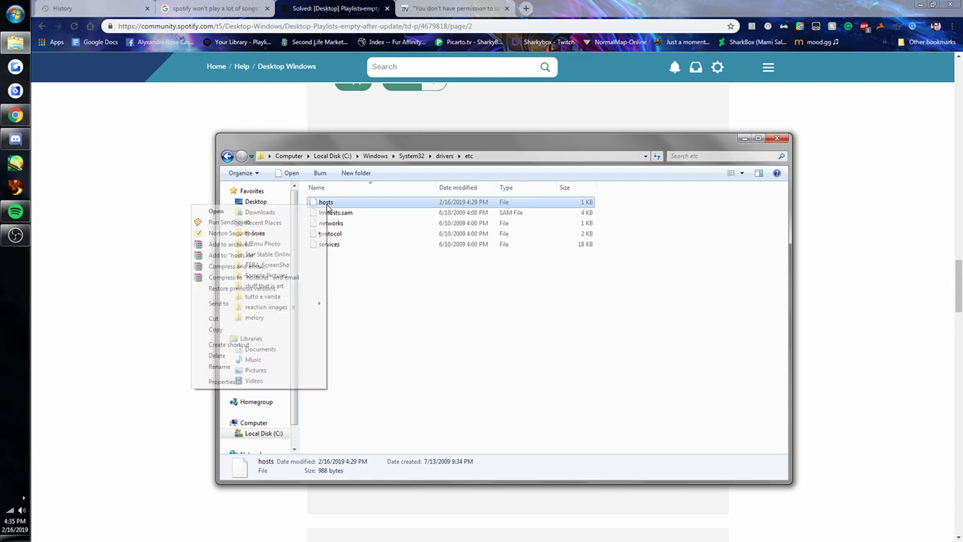
pyautogui.click(291, 211)
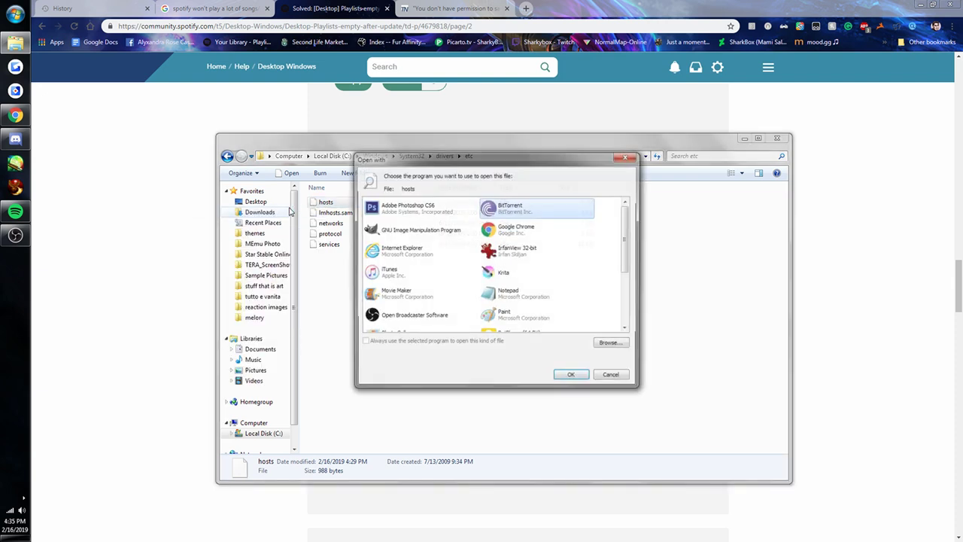
pyautogui.click(501, 295)
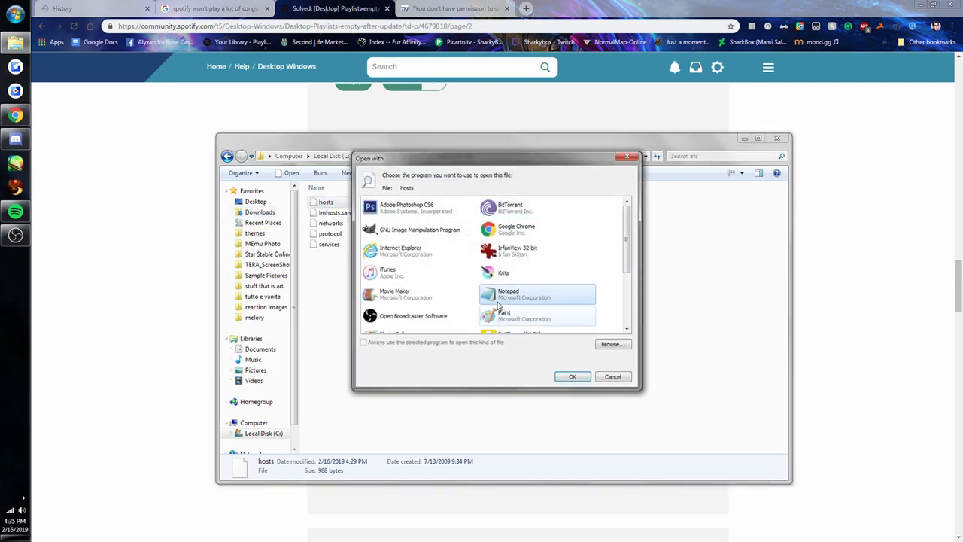
pyautogui.click(570, 378)
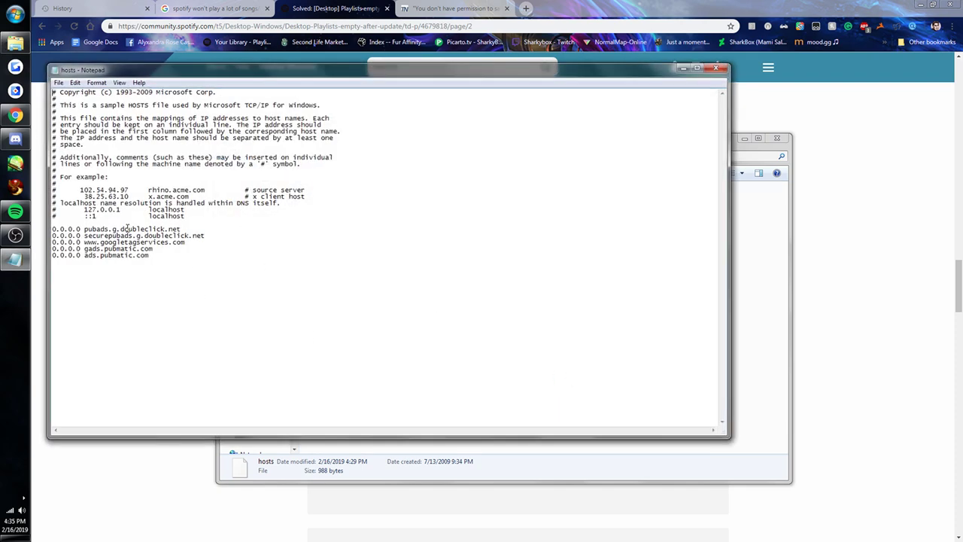
# Examine the 0.0.0.0 entries at the end of the hosts file by highlighting them.
pyautogui.moveTo(150, 255); pyautogui.dragTo(53, 224)
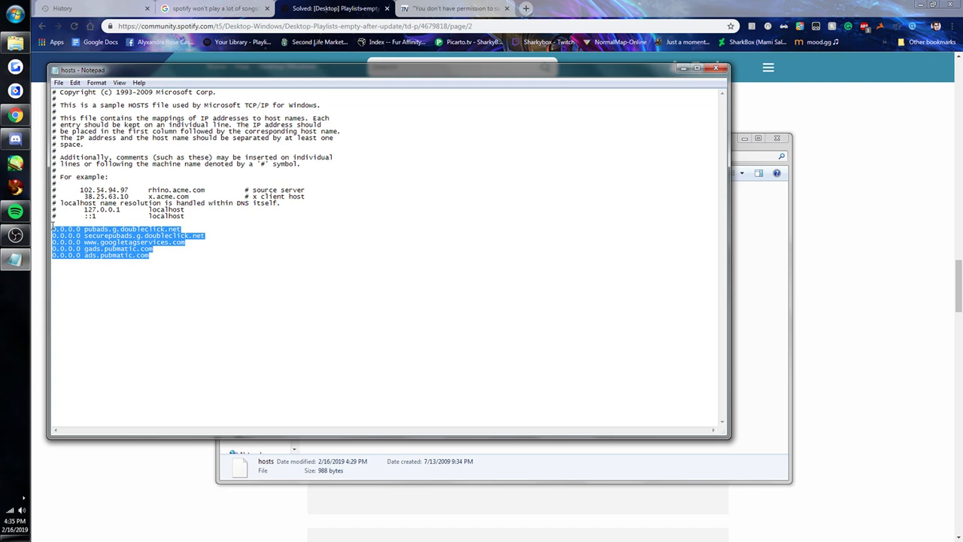
pyautogui.click(94, 247)
pyautogui.moveTo(150, 255); pyautogui.dragTo(26, 235)
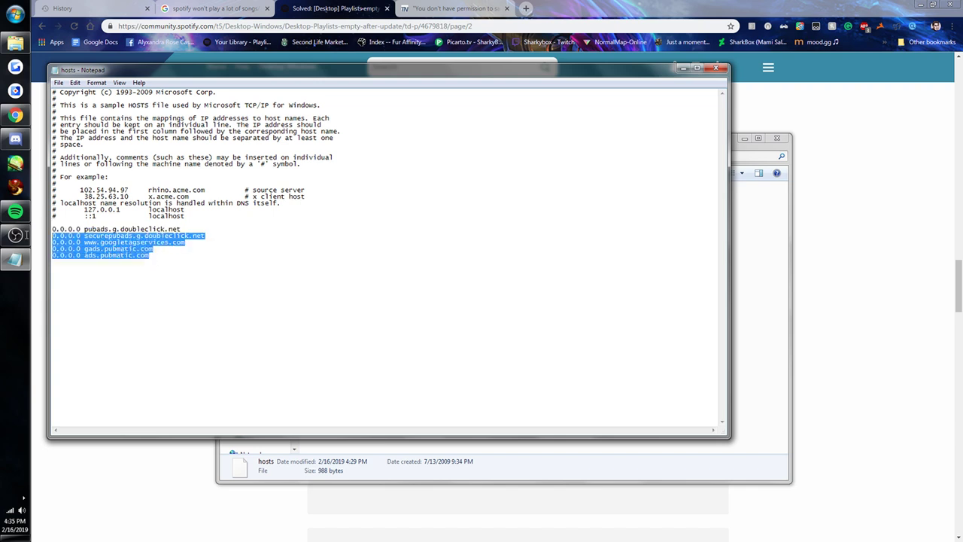
pyautogui.moveTo(159, 245); pyautogui.dragTo(150, 256)
# Add the line "0.0.0.0 spclient.wg.spotify.com" below the last hosts entry, and delete that line again.
pyautogui.click(151, 257)
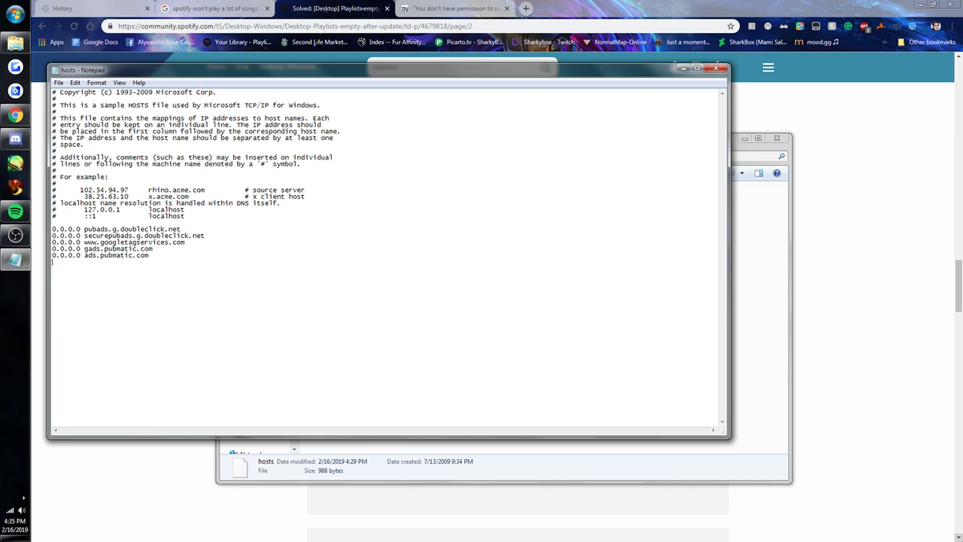
pyautogui.write('0.0.0.0 spclient.wg.spotify.com')
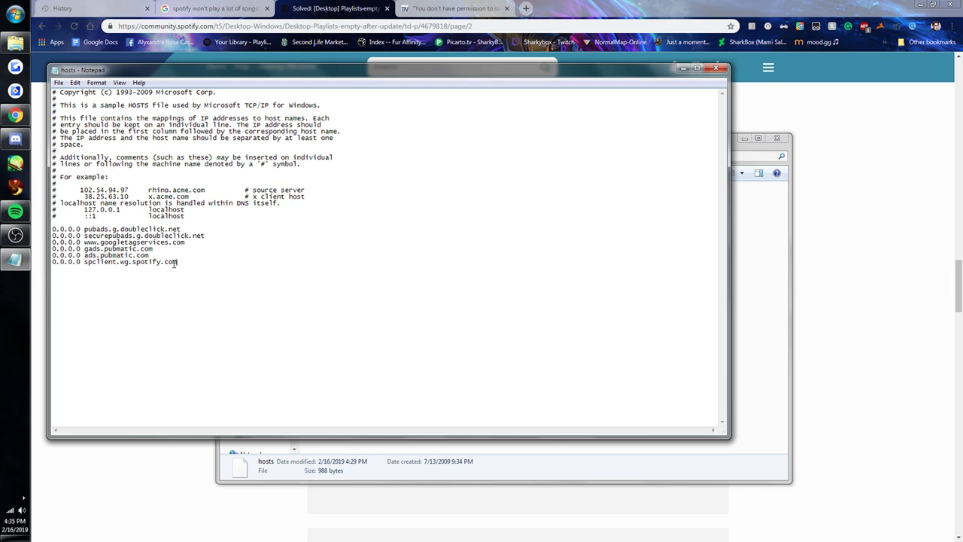
pyautogui.moveTo(178, 262); pyautogui.dragTo(44, 260)
pyautogui.press('BackSpace')
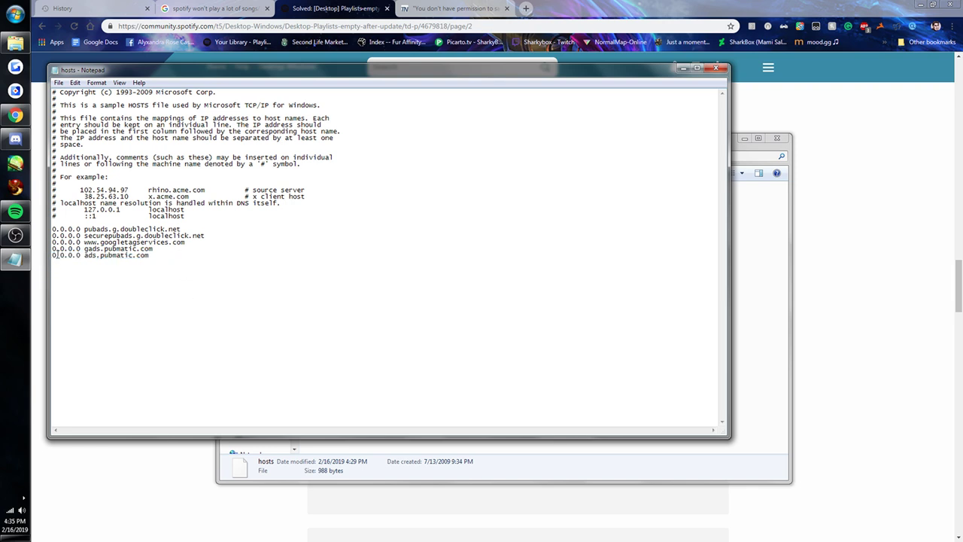
# Minimize Notepad, return to the hosts search results in Windows Explorer and open the hosts file's location.
pyautogui.click(682, 70)
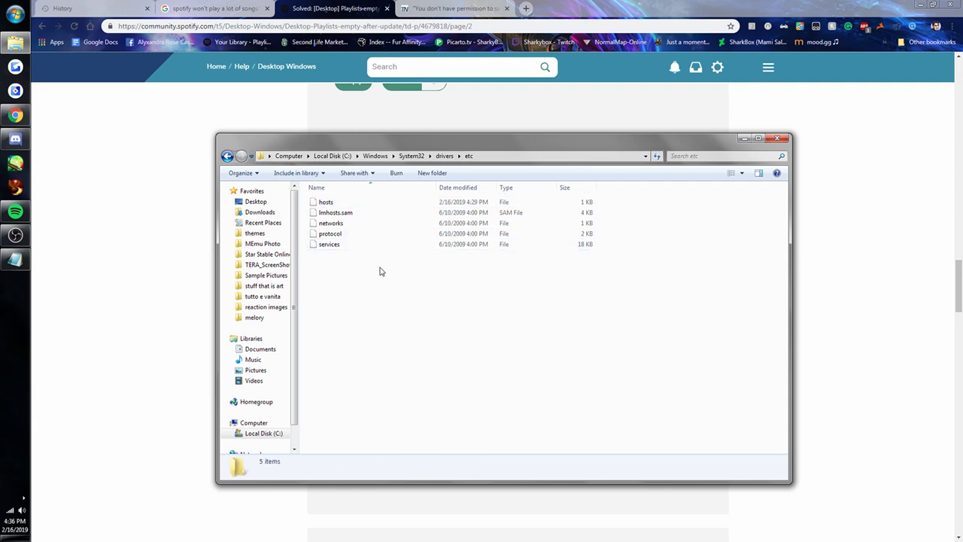
pyautogui.click(226, 157)
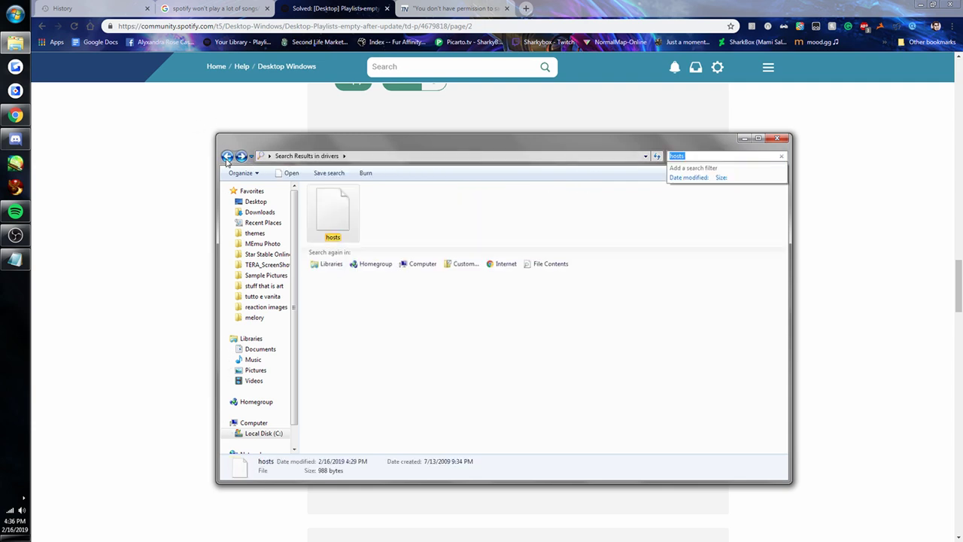
pyautogui.rightClick(331, 224)
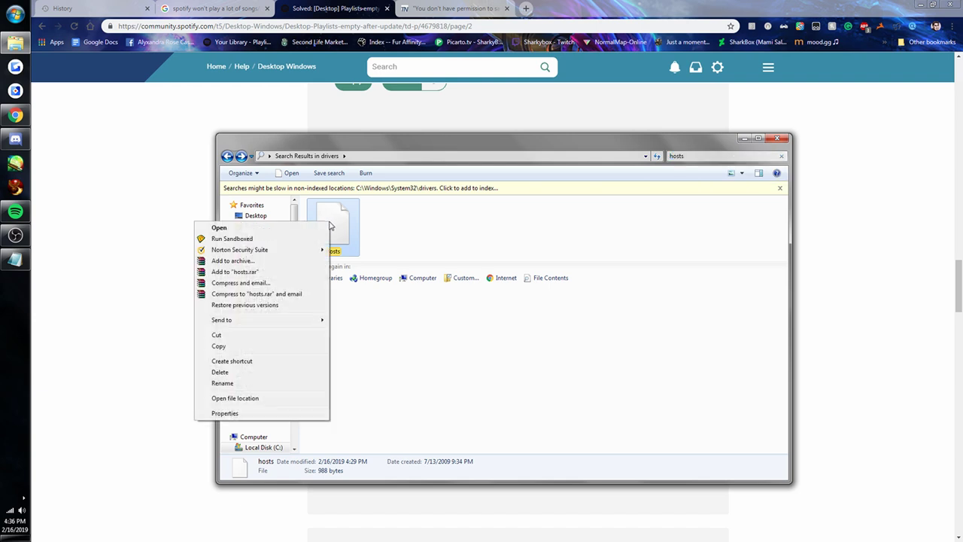
pyautogui.click(239, 400)
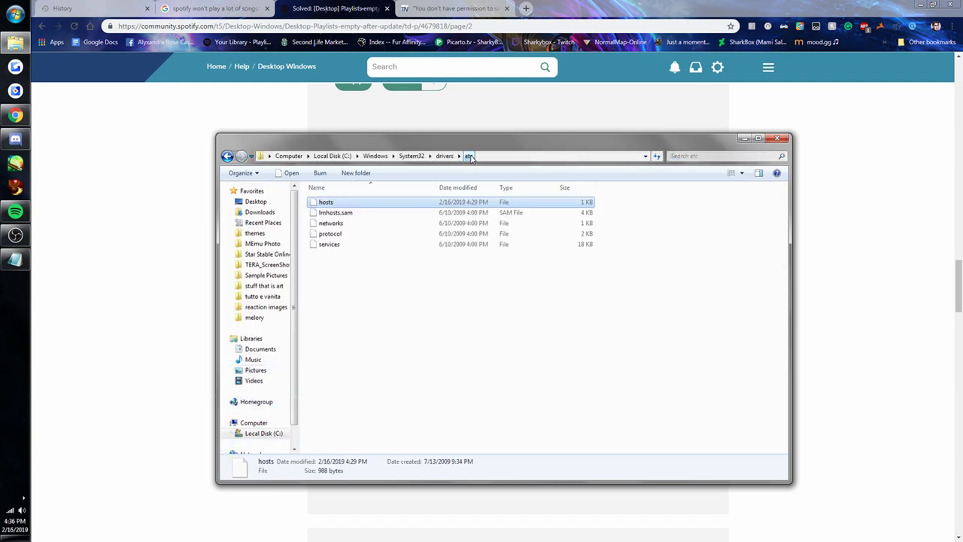
# Go up to the drivers folder and display the security permissions in the etc folder's properties.
pyautogui.click(444, 156)
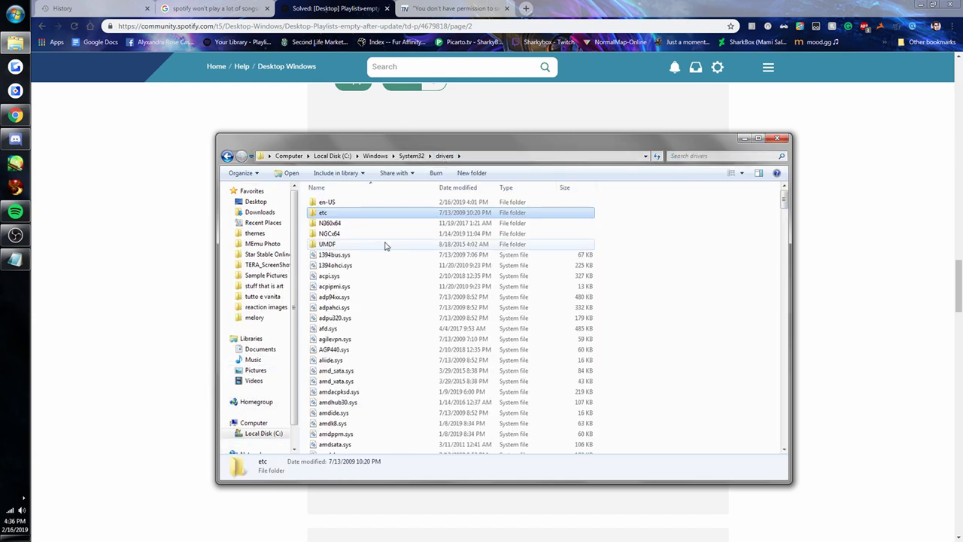
pyautogui.click(322, 216)
pyautogui.click(320, 221)
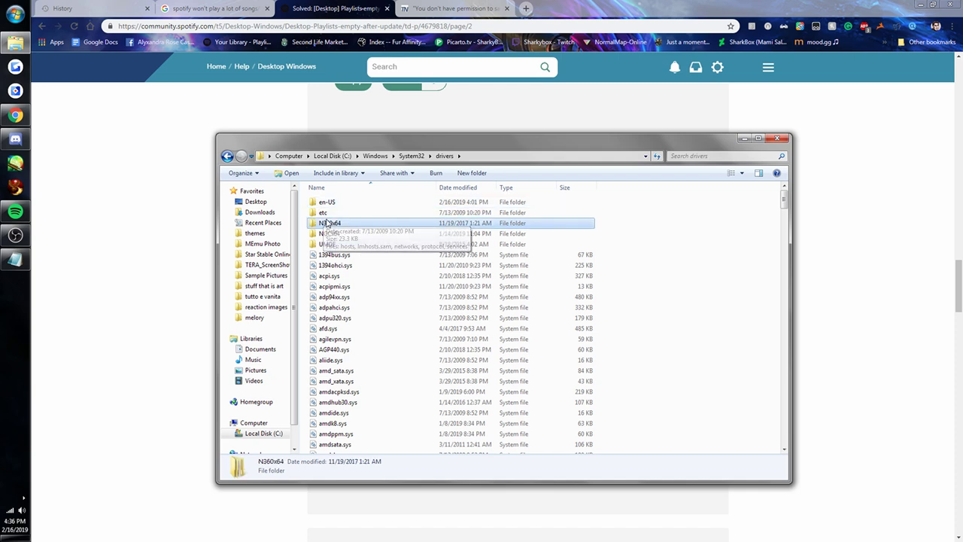
pyautogui.click(323, 214)
pyautogui.rightClick(326, 215)
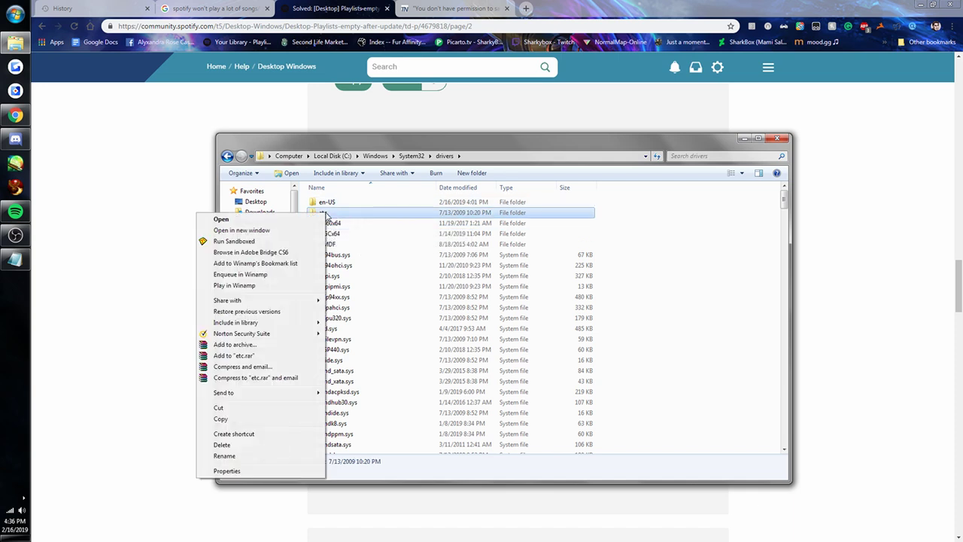
pyautogui.click(227, 471)
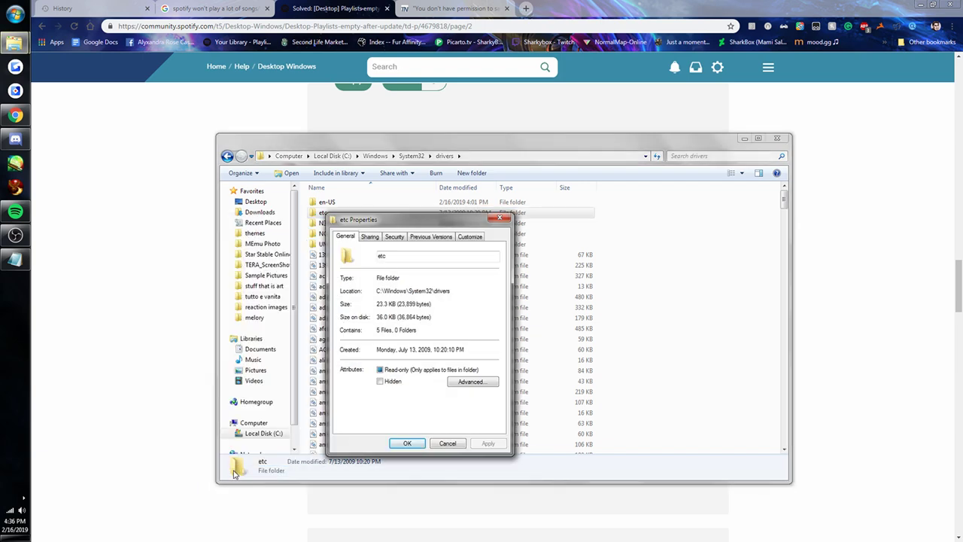
pyautogui.click(395, 237)
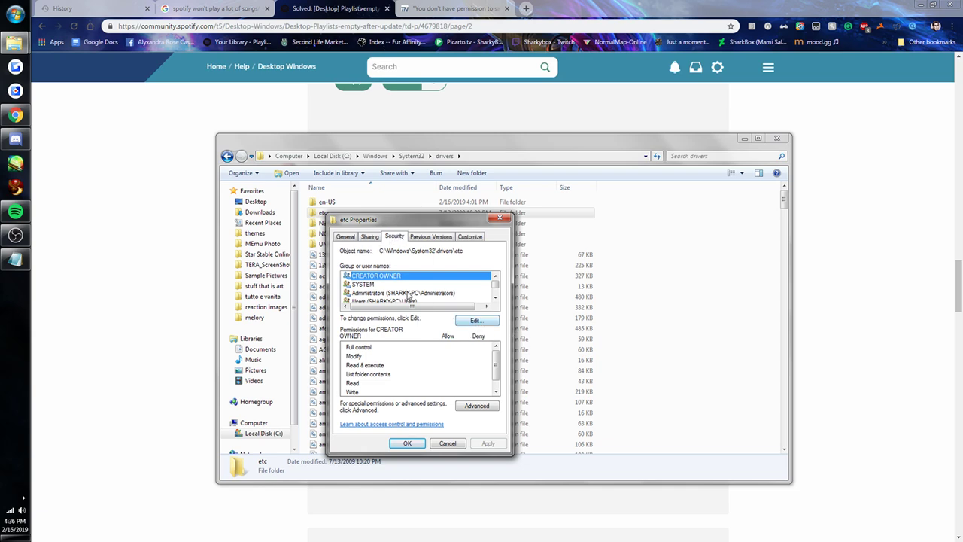
# Allow Administrators full control of the etc folder, apply and accept the system folder permission change, and close the folder's properties.
pyautogui.click(475, 320)
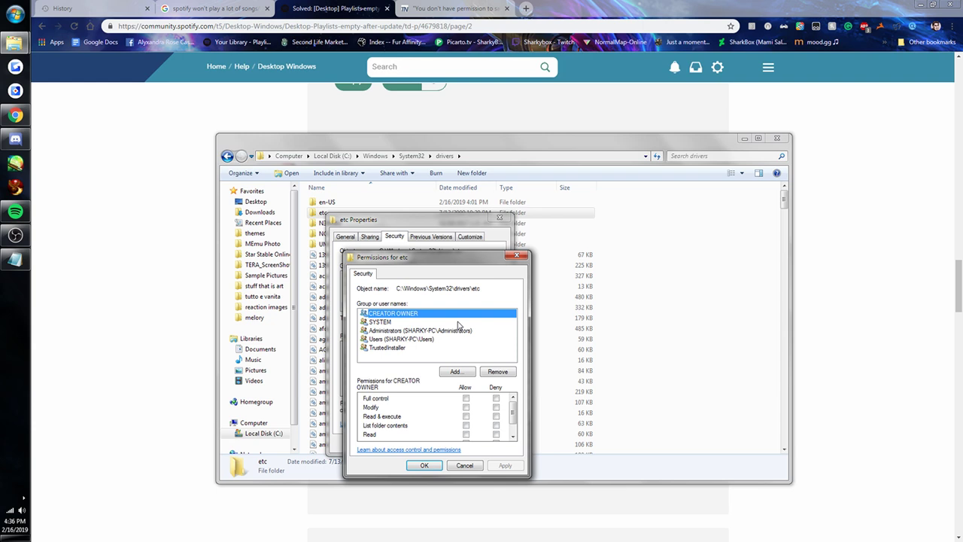
pyautogui.click(385, 332)
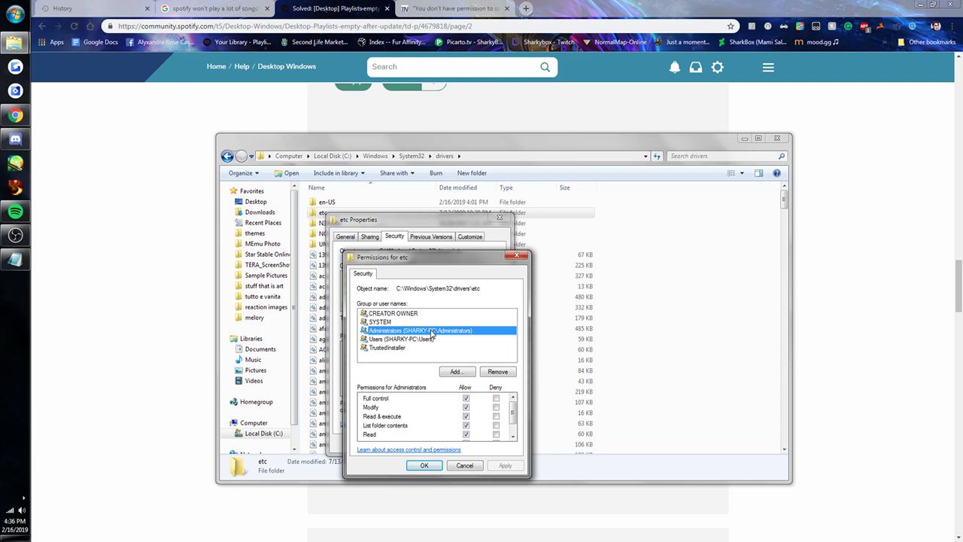
pyautogui.click(465, 399)
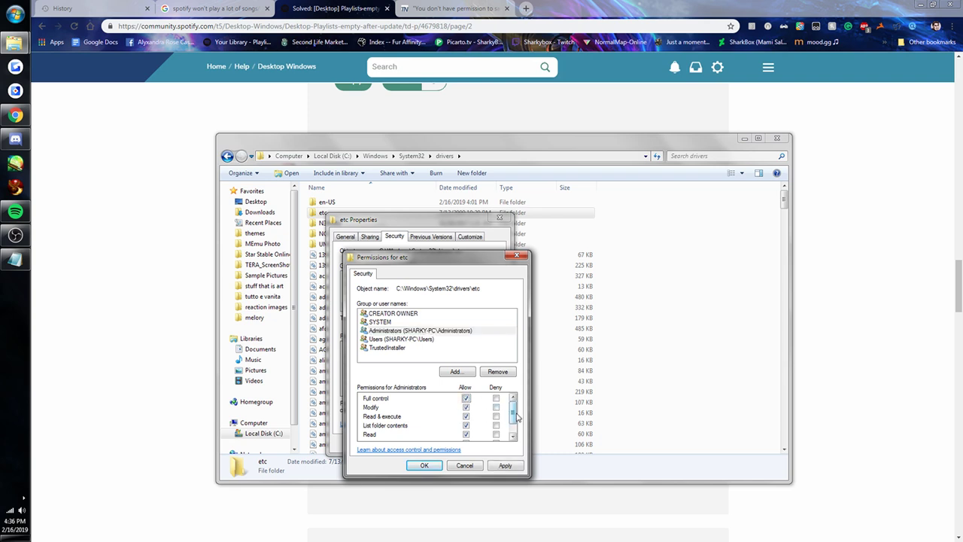
pyautogui.scroll(-1, 512, 418)
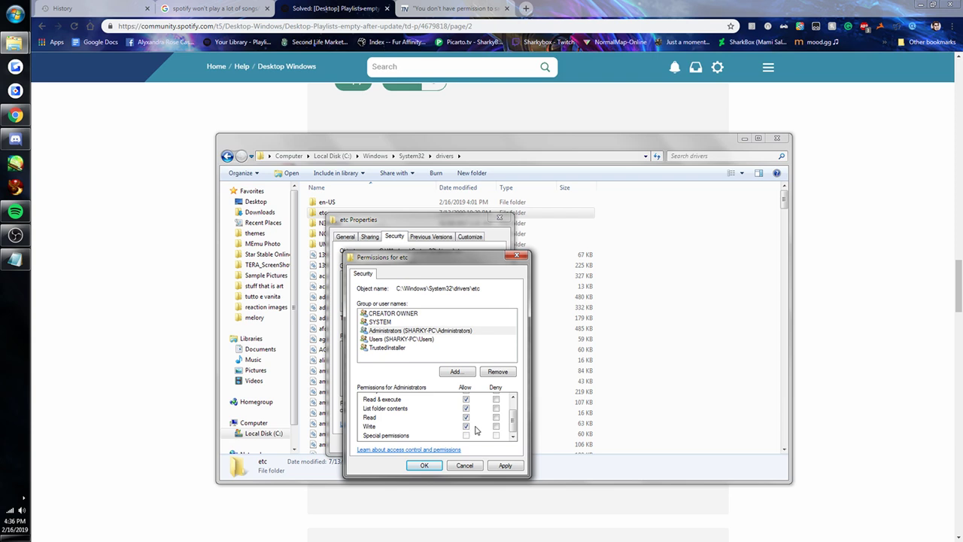
pyautogui.scroll(1, 469, 426)
pyautogui.scroll(-1, 468, 422)
pyautogui.click(504, 466)
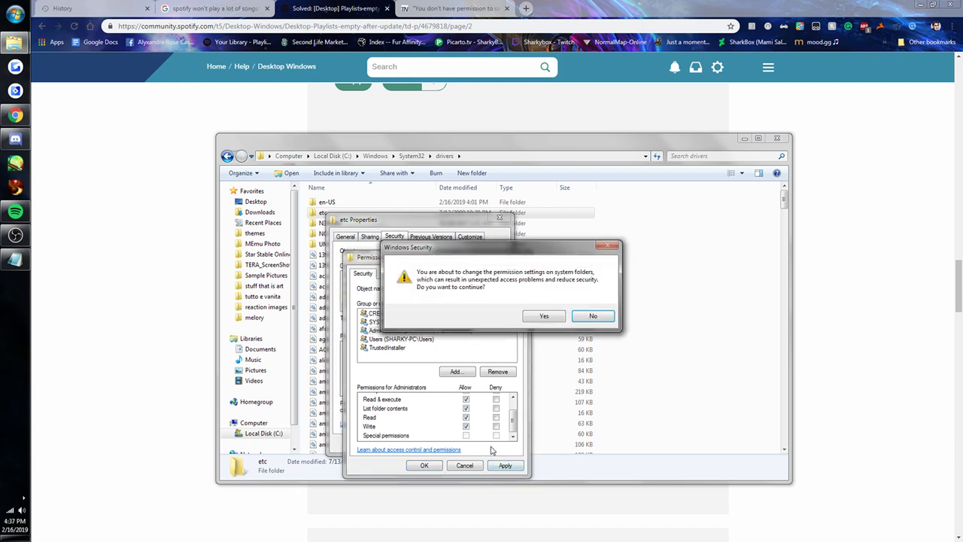
pyautogui.click(543, 317)
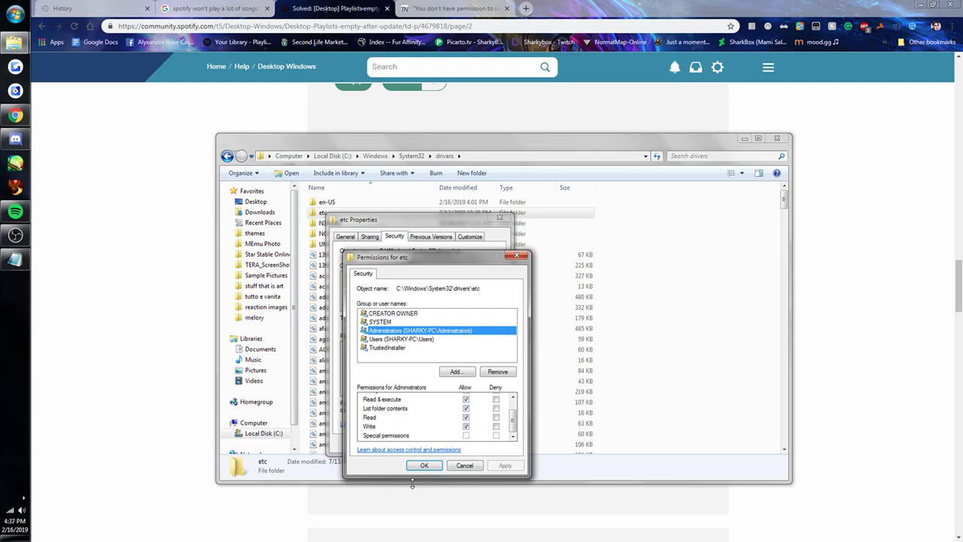
pyautogui.click(423, 465)
pyautogui.click(499, 218)
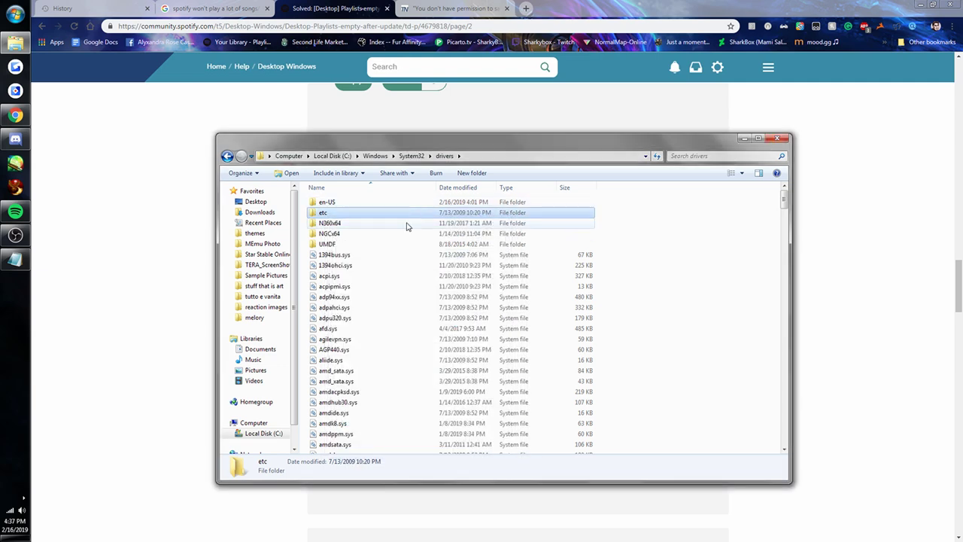
# Open the hosts file from the etc folder in Notepad, save it and close Notepad.
pyautogui.doubleClick(343, 214)
pyautogui.doubleClick(346, 203)
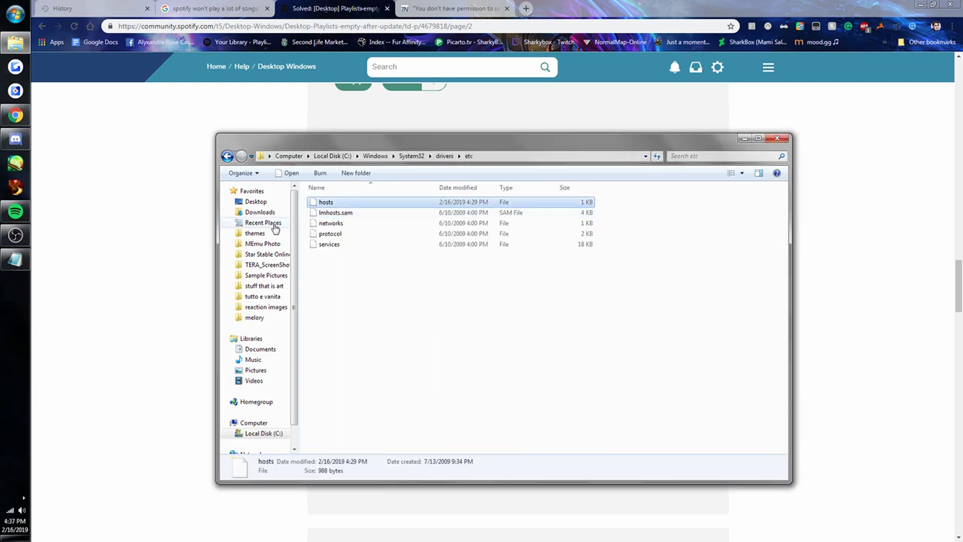
pyautogui.click(150, 259)
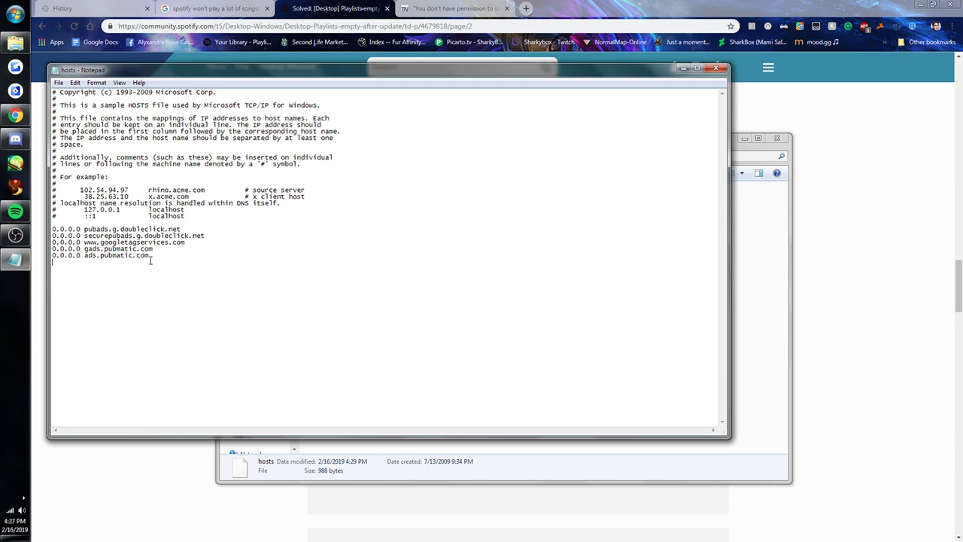
pyautogui.hotkey('ctrl', 's')
pyautogui.click(719, 69)
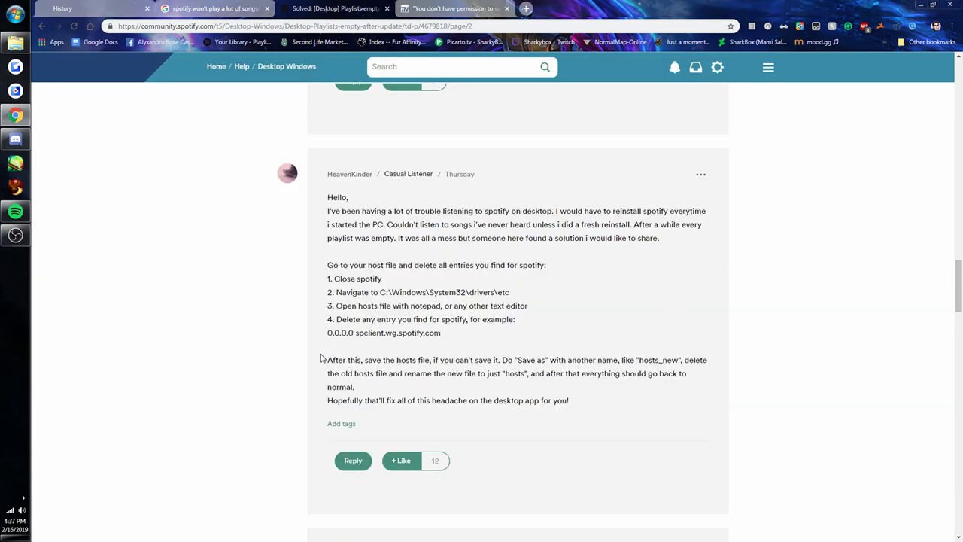
# Examine the forum post's advice on saving the hosts file under another name by highlighting it.
pyautogui.moveTo(321, 359); pyautogui.dragTo(619, 383)
pyautogui.click(457, 350)
pyautogui.moveTo(503, 360); pyautogui.dragTo(568, 360)
pyautogui.click(519, 360)
pyautogui.moveTo(516, 360); pyautogui.dragTo(680, 361)
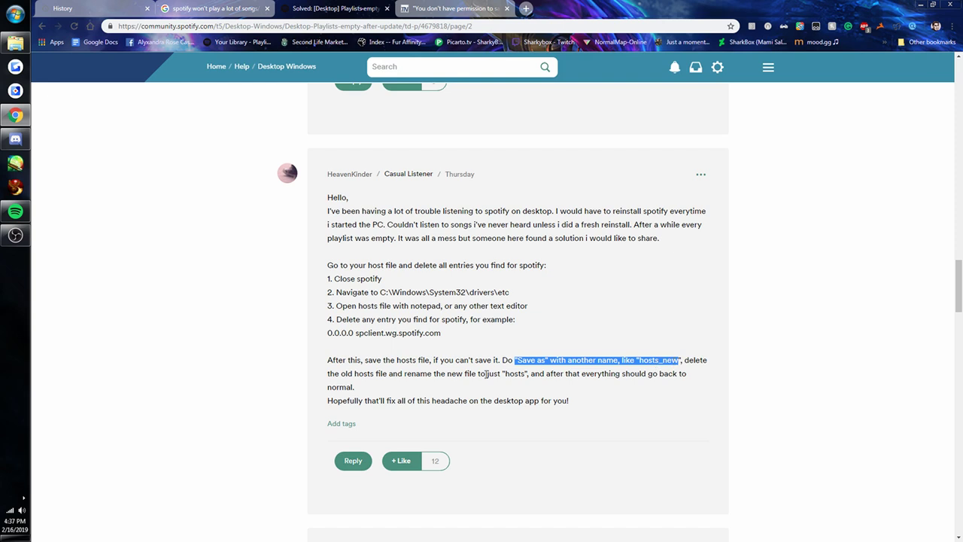
pyautogui.click(483, 386)
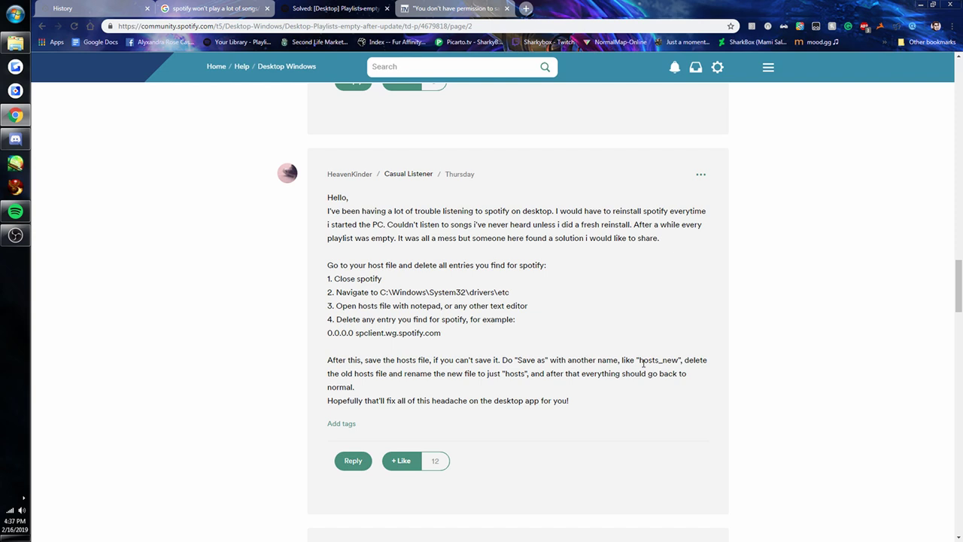
# Switch to Spotify, close the advertisement, and keep the current Windows color scheme with its message turned off.
pyautogui.moveTo(9, 235)
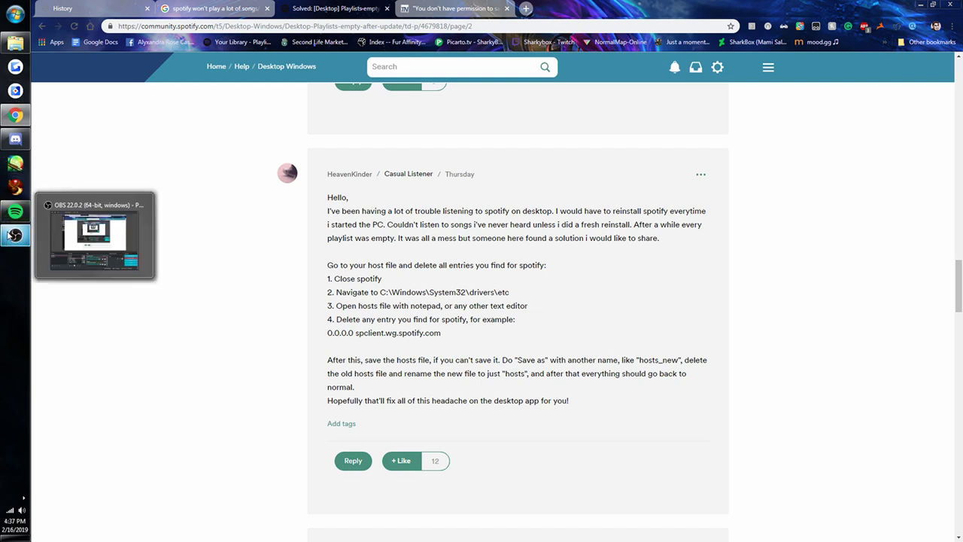
pyautogui.moveTo(12, 218)
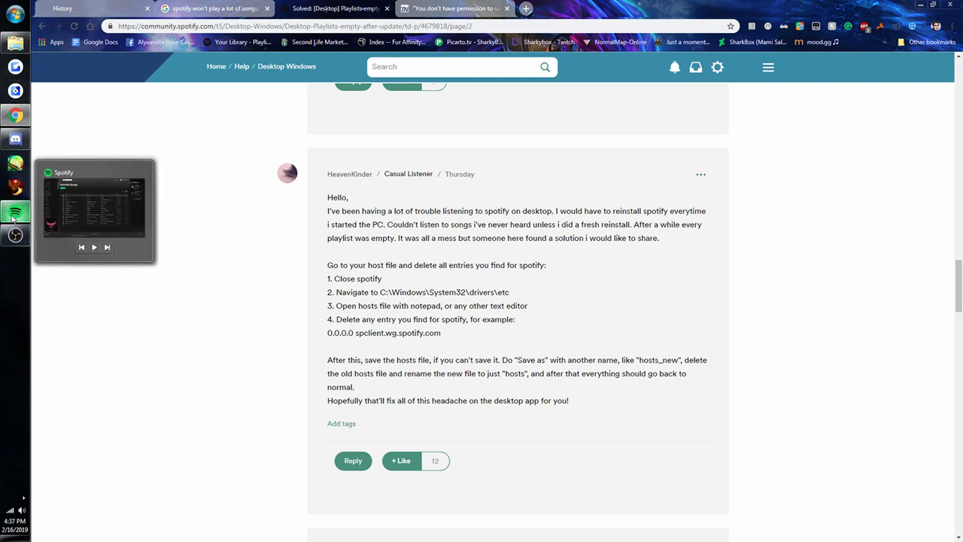
pyautogui.click(12, 218)
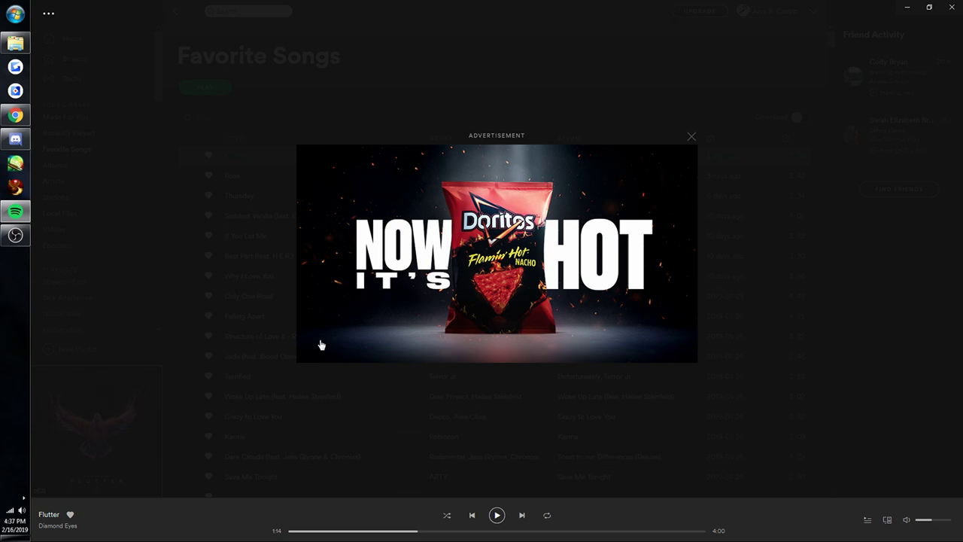
pyautogui.click(692, 138)
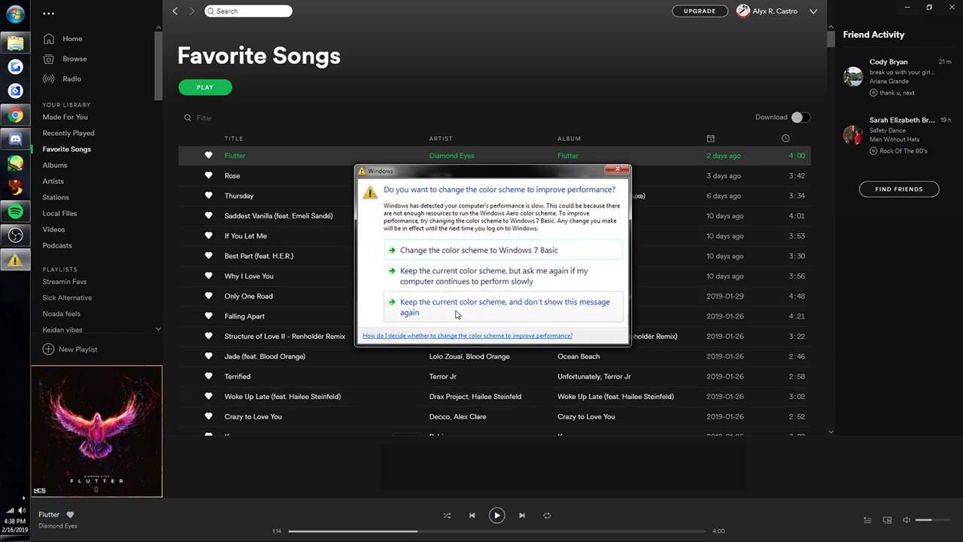
pyautogui.click(428, 302)
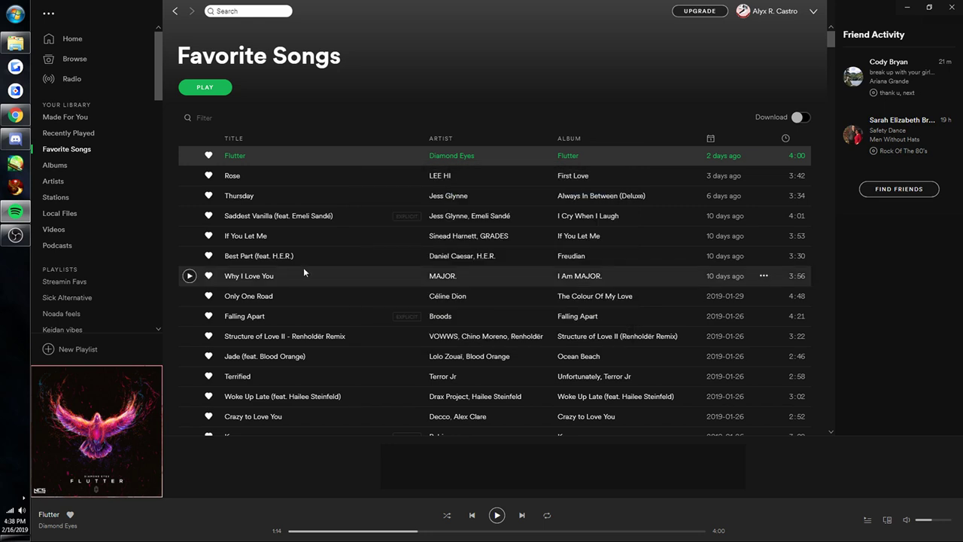
pyautogui.click(364, 172)
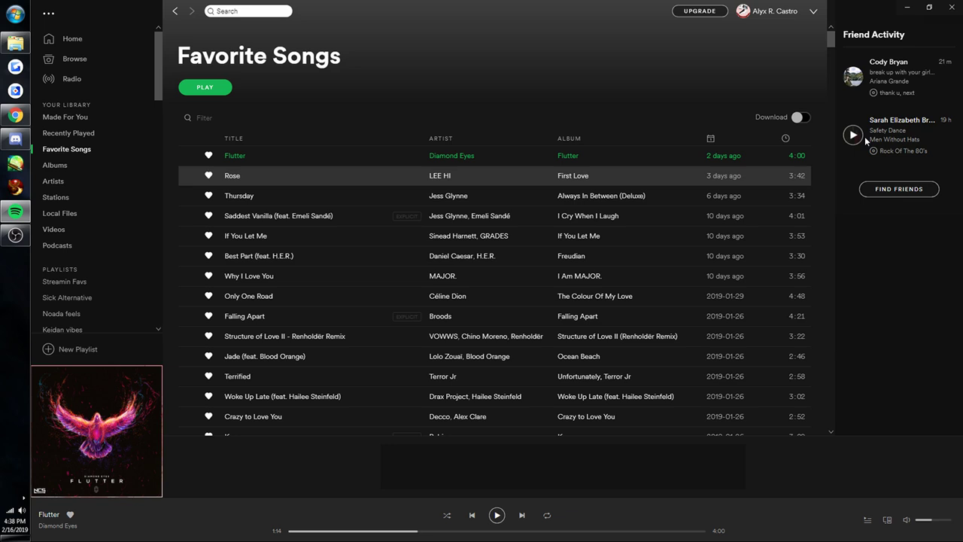
# Switch back to the etc folder in Windows Explorer, select the hosts file and go up to the drivers folder.
pyautogui.moveTo(5, 244)
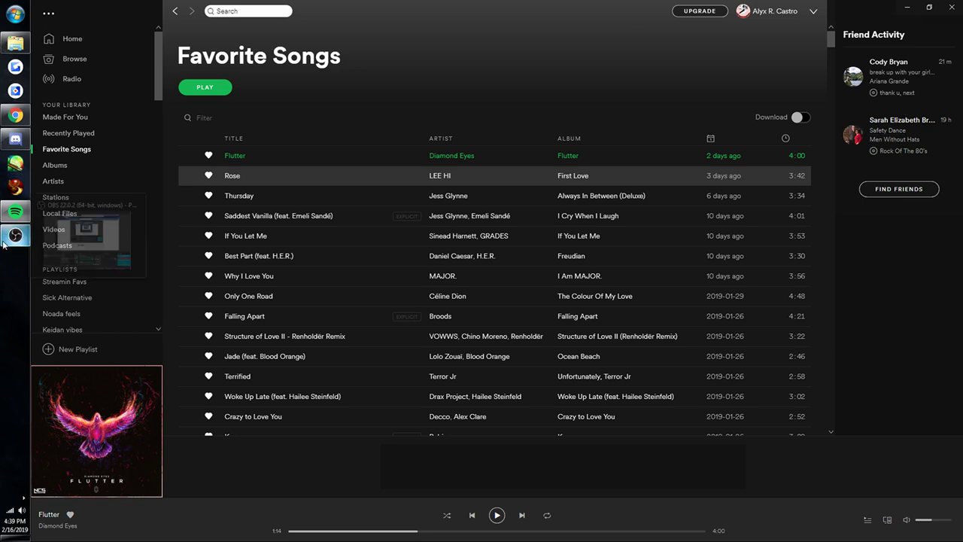
pyautogui.click(10, 47)
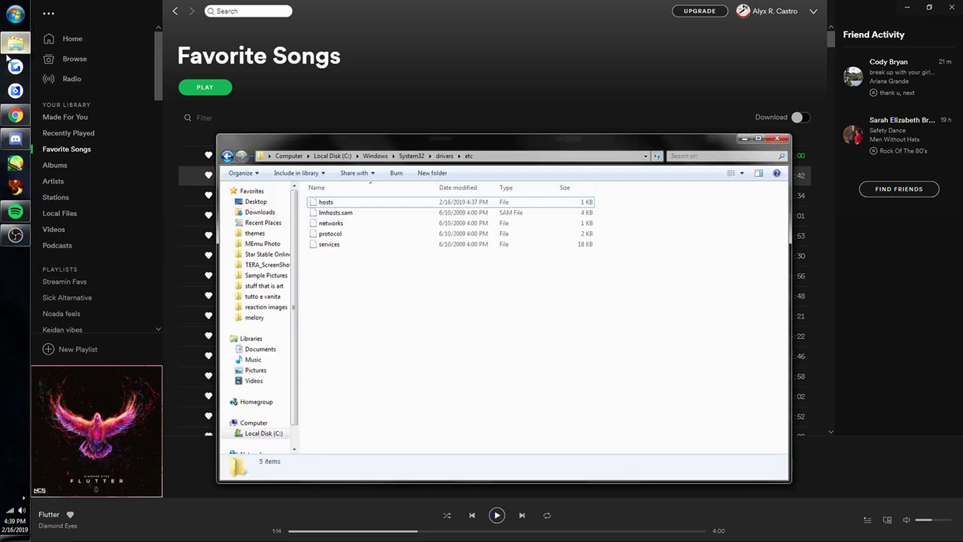
pyautogui.click(357, 204)
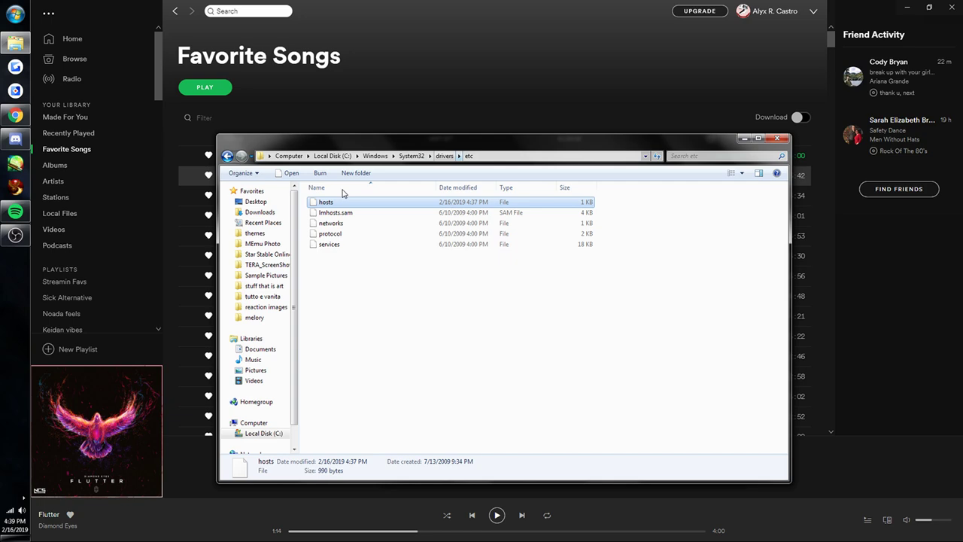
pyautogui.click(437, 156)
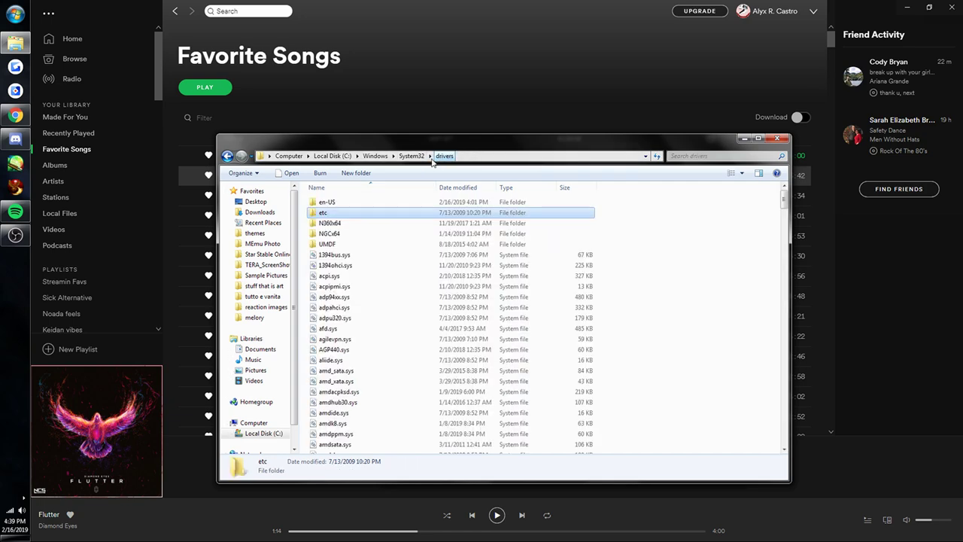
# Review the Administrators group's permissions in the etc folder's security properties, and close both dialogs.
pyautogui.rightClick(332, 213)
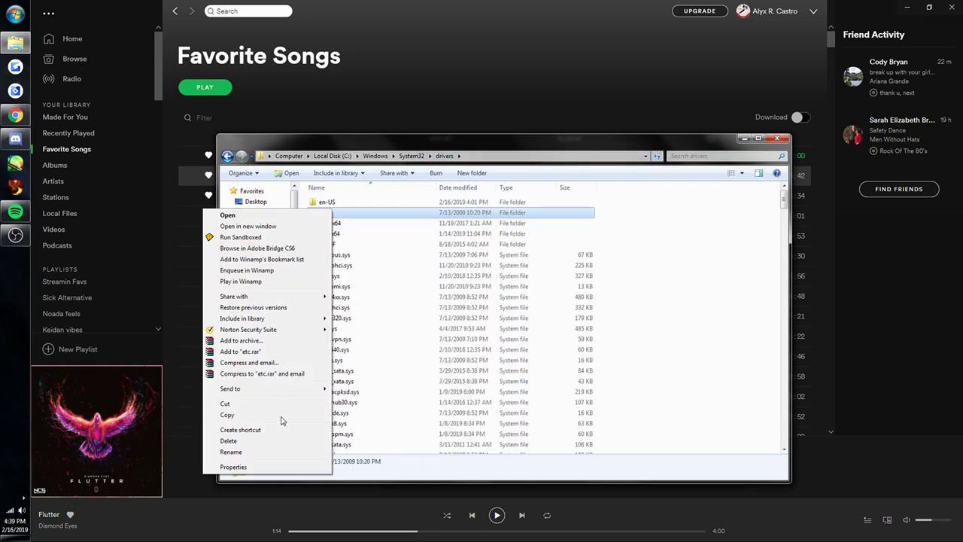
pyautogui.click(270, 468)
pyautogui.click(401, 234)
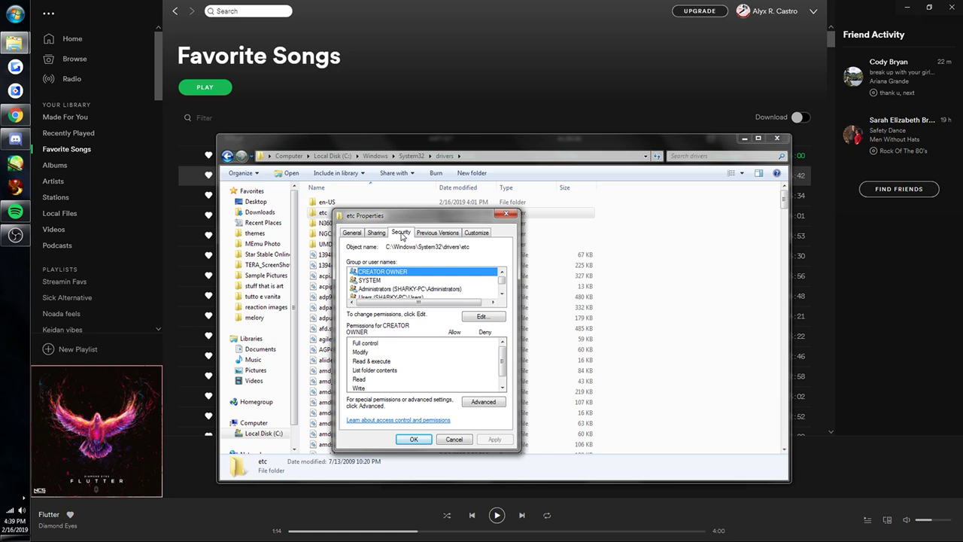
pyautogui.click(470, 316)
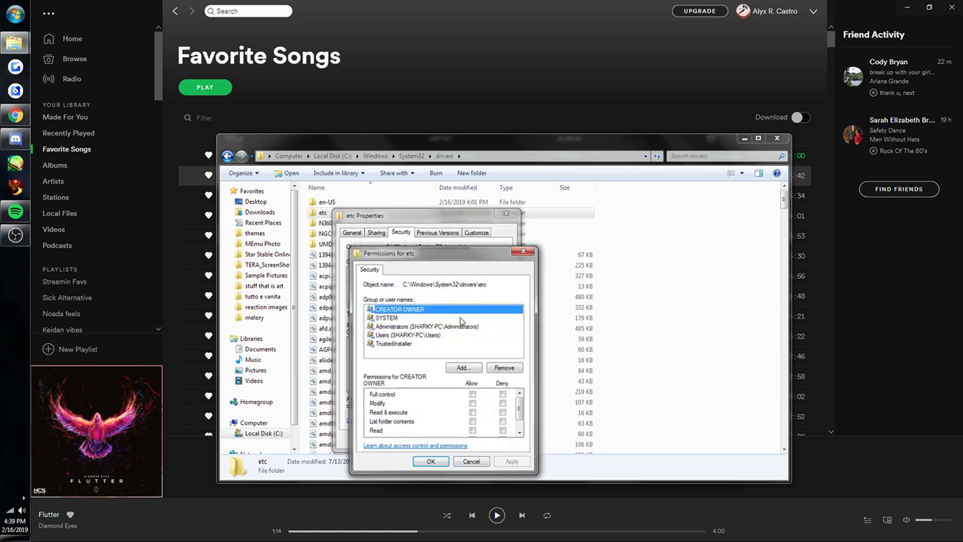
pyautogui.click(411, 329)
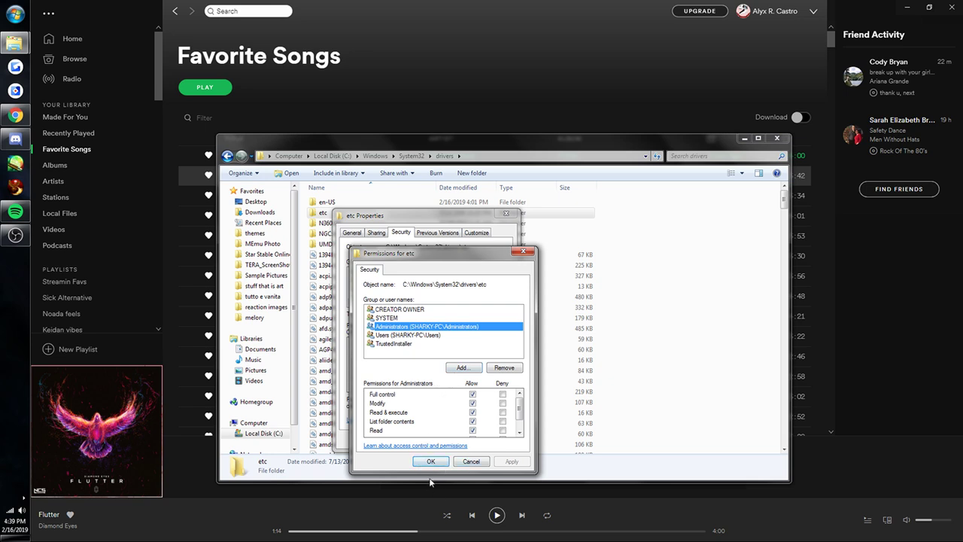
pyautogui.click(432, 462)
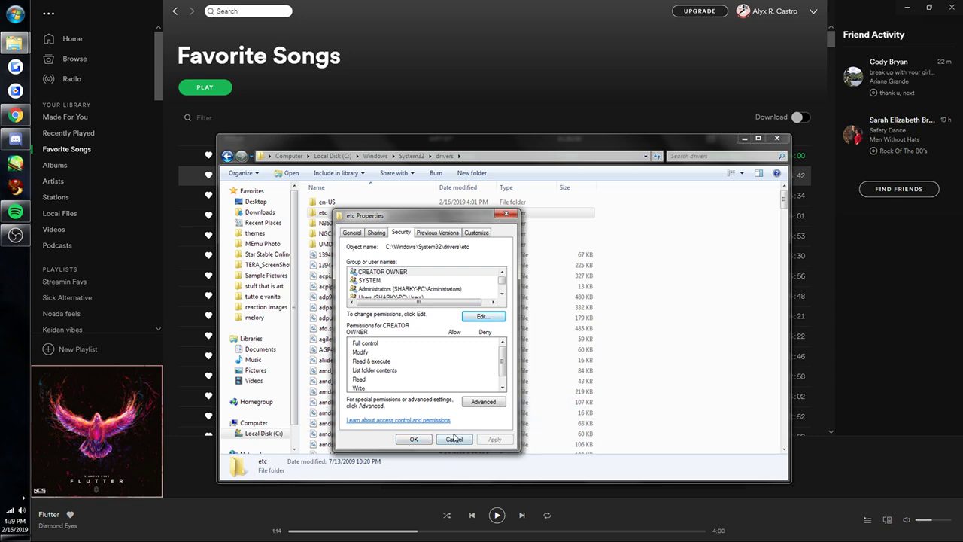
pyautogui.click(416, 443)
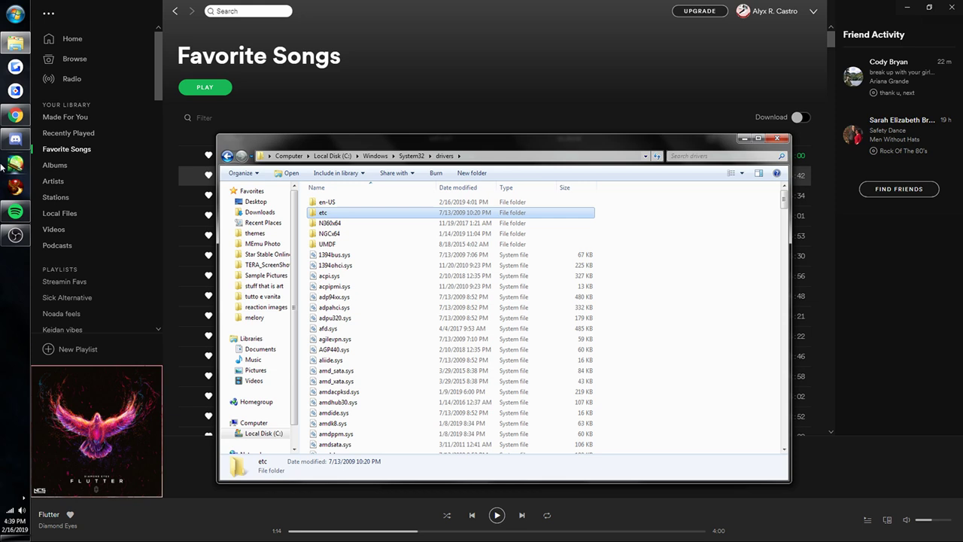
pyautogui.moveTo(10, 234)
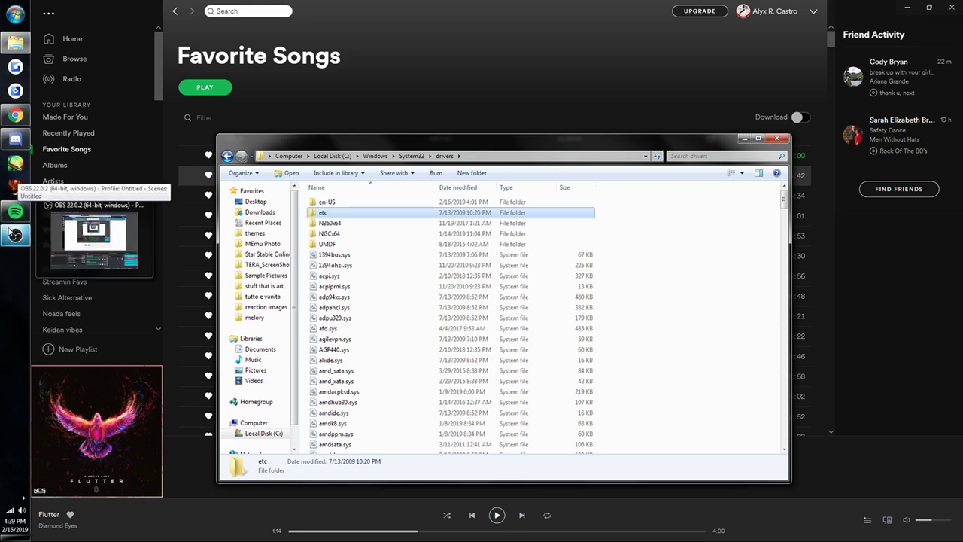
pyautogui.click(9, 234)
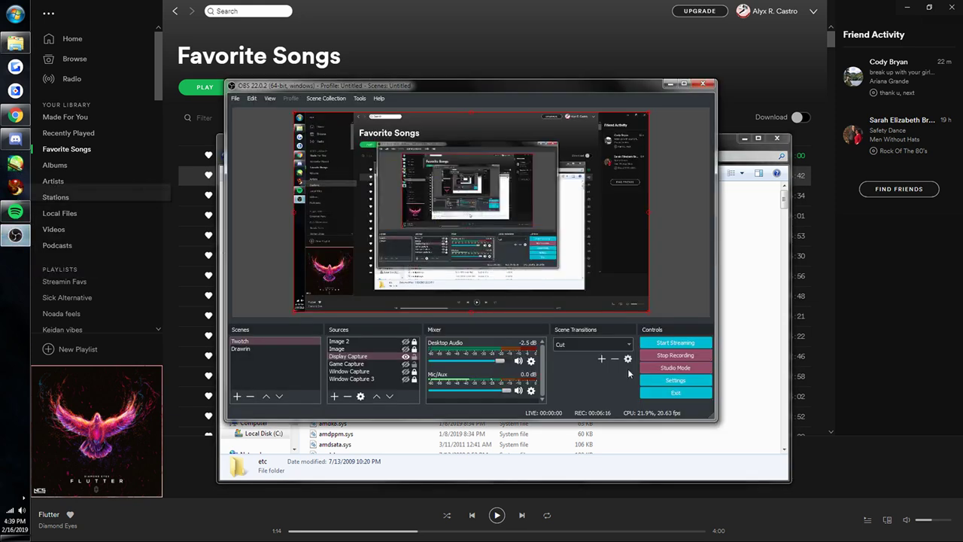